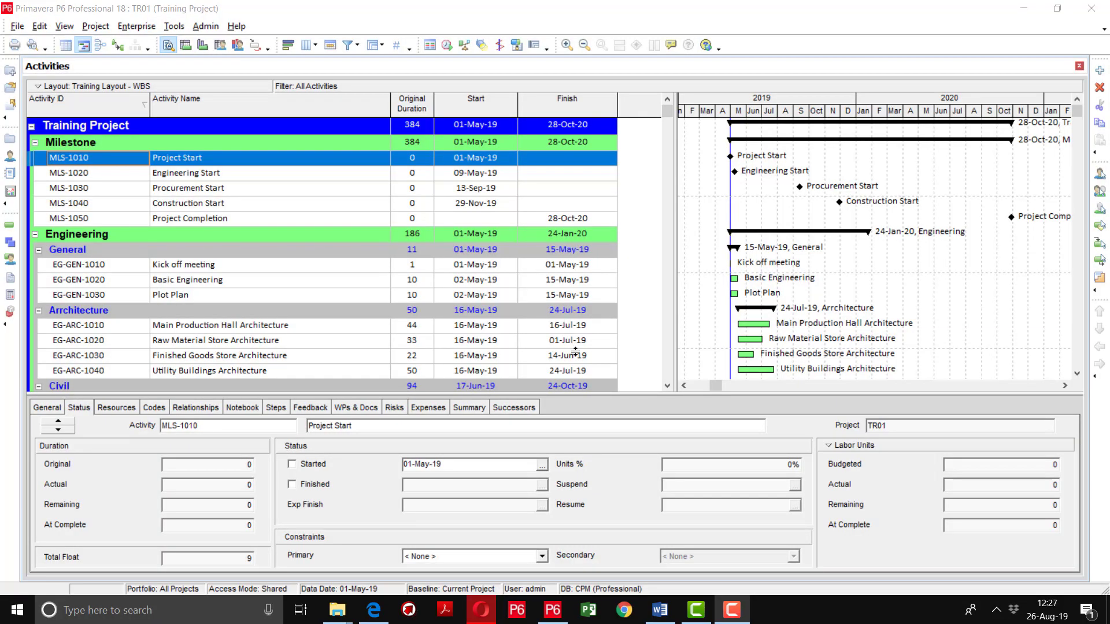
- Open the Filters dialog for the Activities view, which has All Activities checked
{"action": "left_click", "coordinate": [63, 29]}
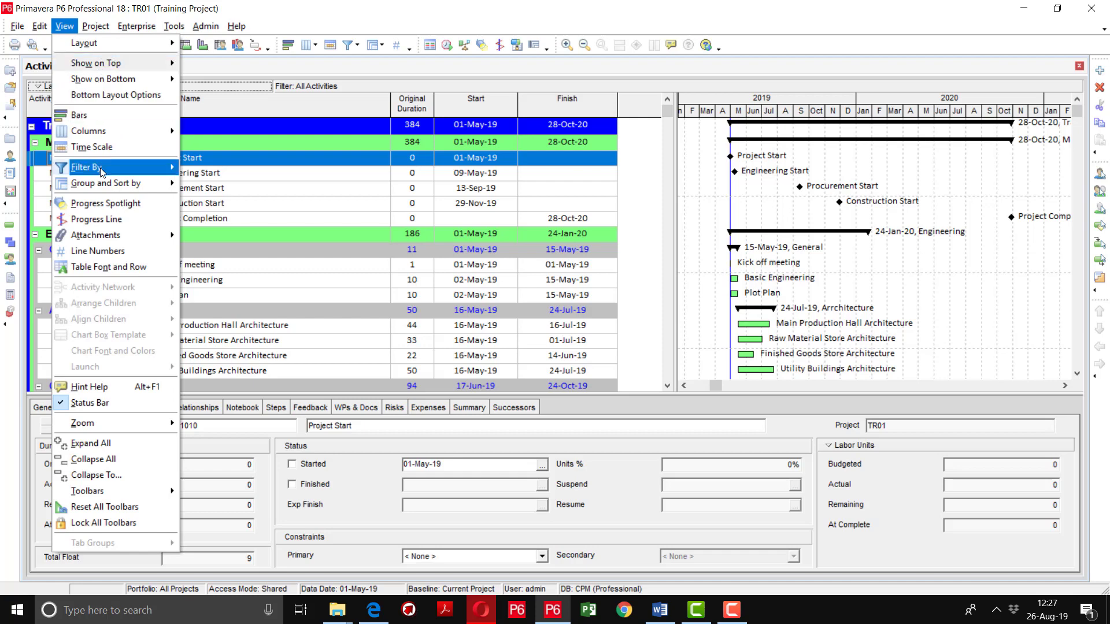
{"action": "key", "text": "Escape"}
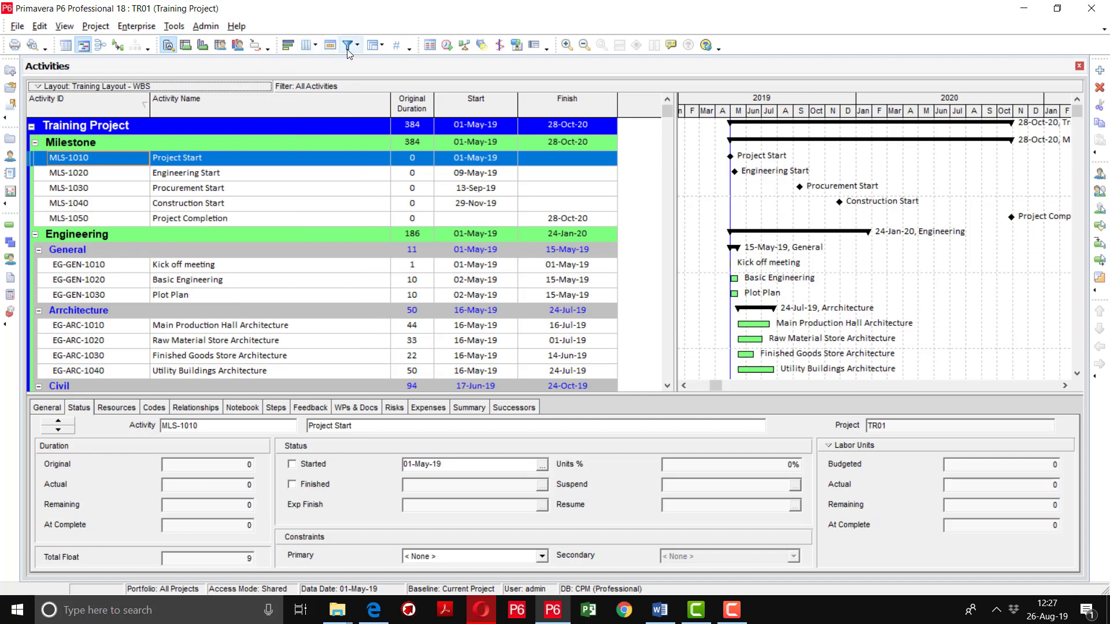
{"action": "left_click", "coordinate": [354, 46]}
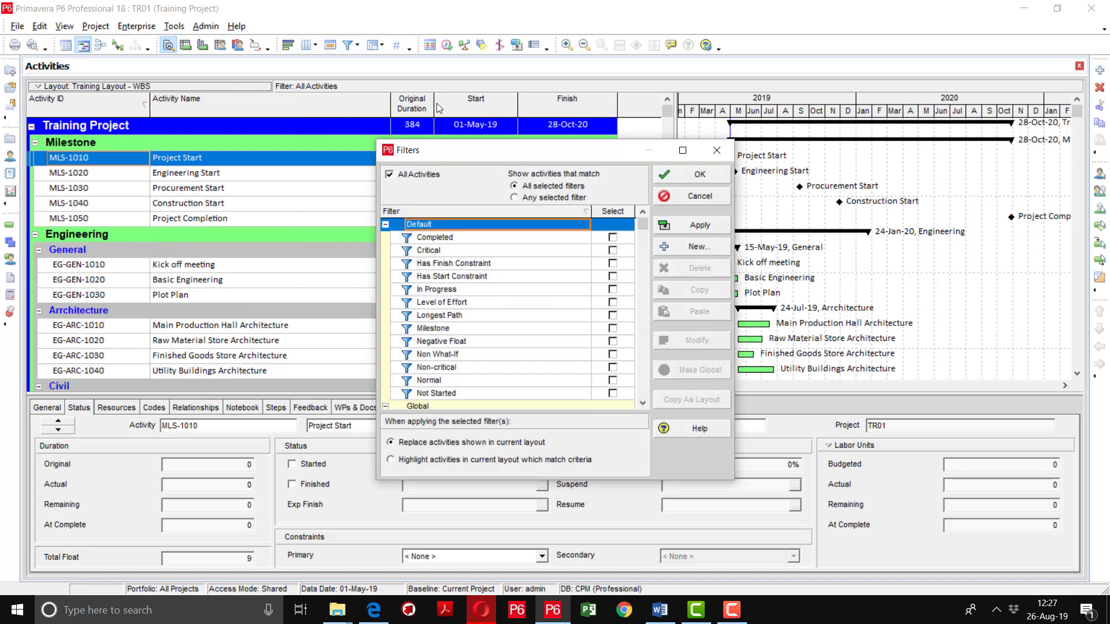
- Apply the Critical filter so only critical activities such as Project Completion appear
{"action": "left_click_drag", "start_coordinate": [486, 149], "coordinate": [355, 74]}
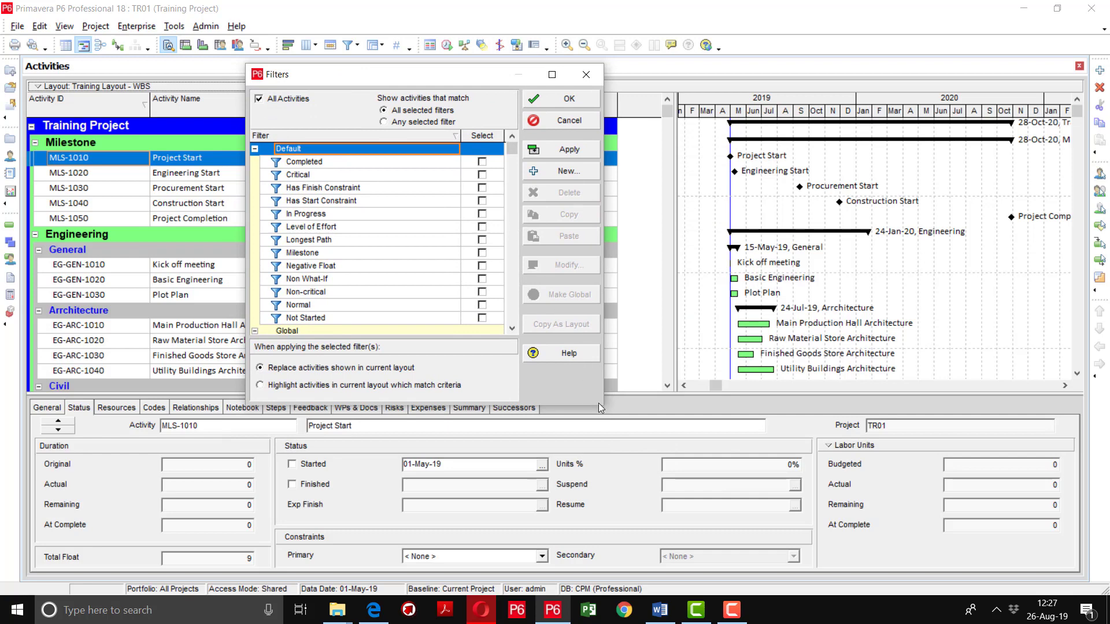
{"action": "left_click_drag", "start_coordinate": [602, 404], "coordinate": [742, 404]}
{"action": "left_click_drag", "start_coordinate": [599, 136], "coordinate": [472, 138]}
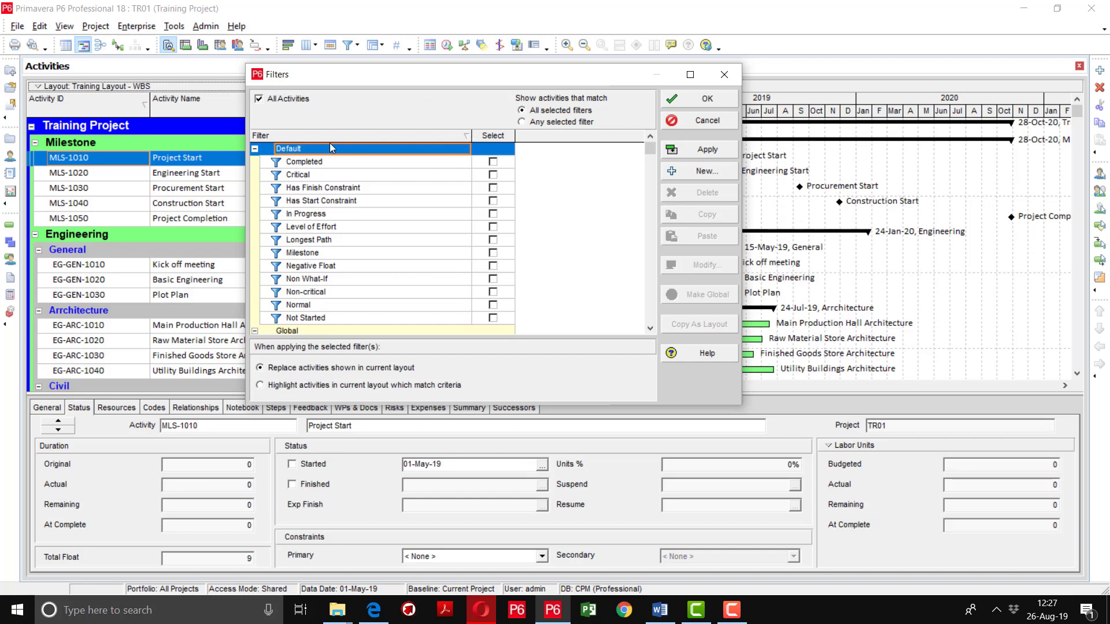
{"action": "left_click", "coordinate": [493, 176]}
{"action": "left_click", "coordinate": [493, 175]}
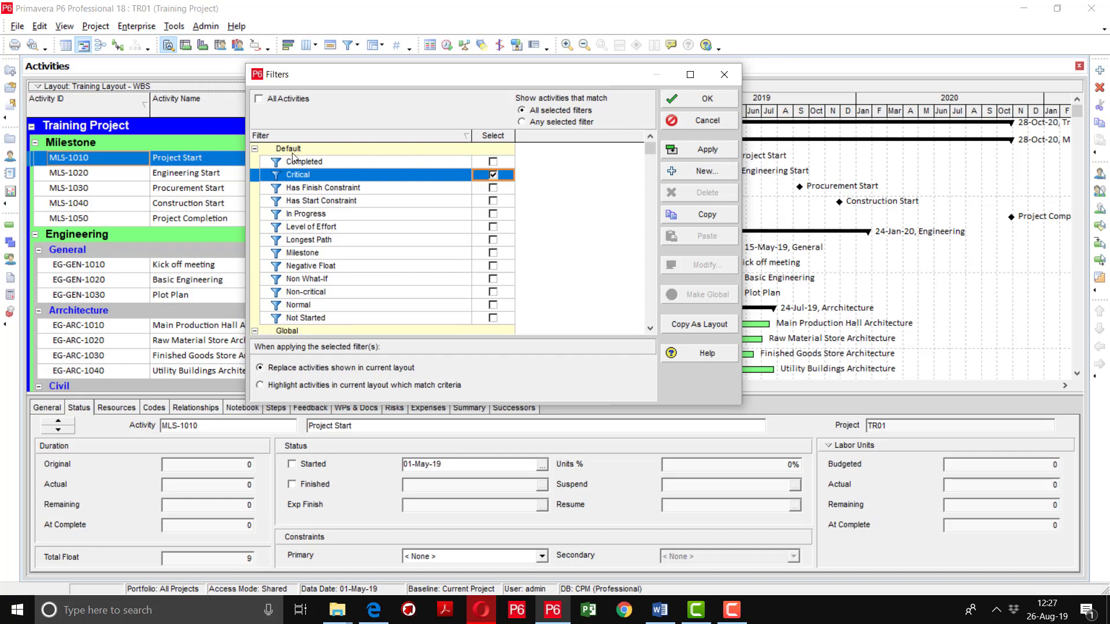
{"action": "scroll", "coordinate": [352, 245], "scroll_direction": "down", "scroll_amount": 1}
{"action": "scroll", "coordinate": [352, 245], "scroll_direction": "up", "scroll_amount": 1}
{"action": "left_click", "coordinate": [700, 152]}
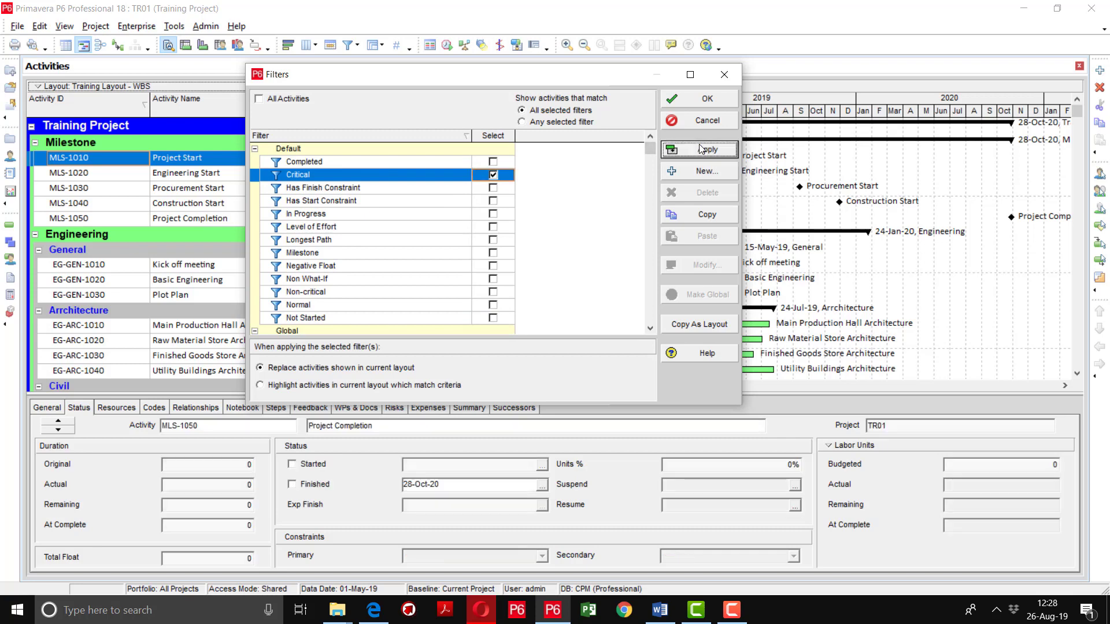
{"action": "left_click", "coordinate": [696, 99]}
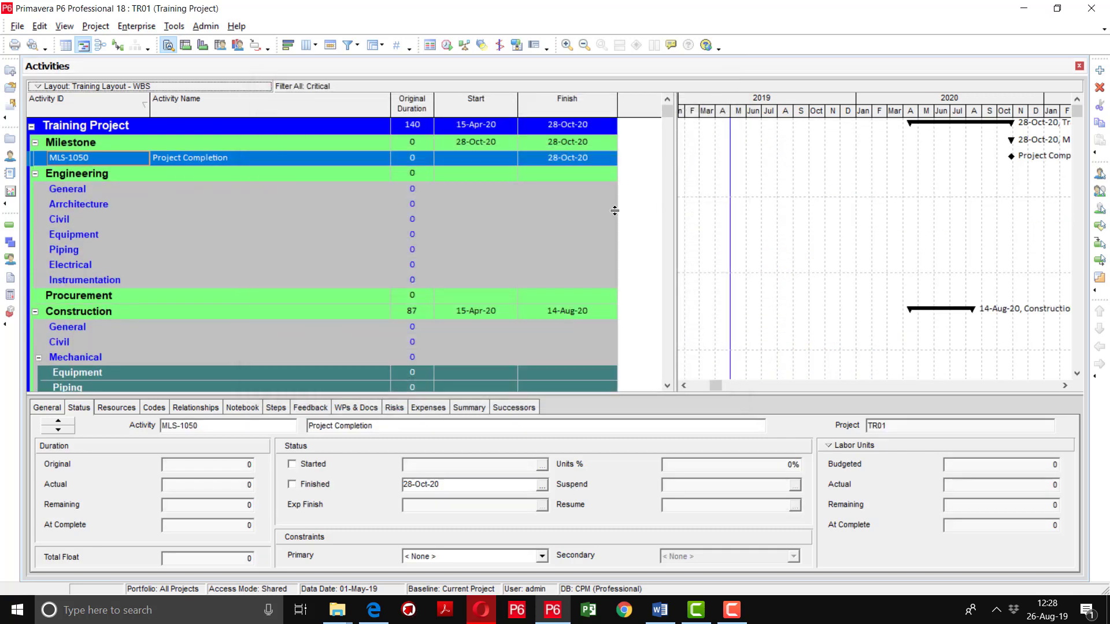
{"action": "left_click", "coordinate": [720, 387]}
{"action": "left_click_drag", "start_coordinate": [699, 388], "coordinate": [693, 387]}
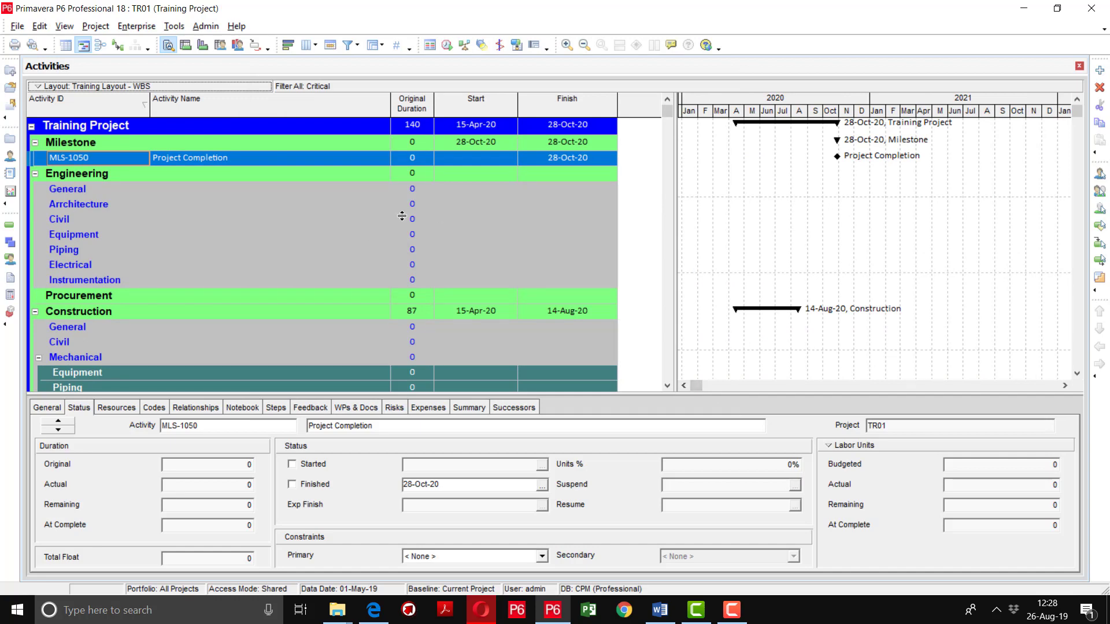
{"action": "right_click", "coordinate": [100, 131]}
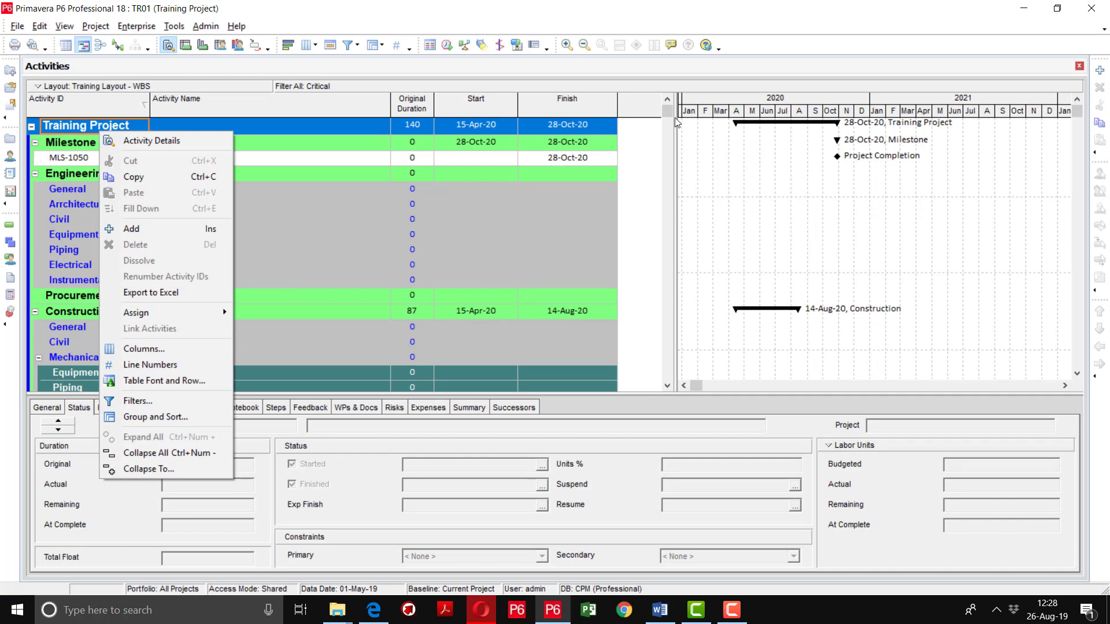
{"action": "left_click", "coordinate": [671, 134]}
{"action": "left_click_drag", "start_coordinate": [670, 151], "coordinate": [680, 113]}
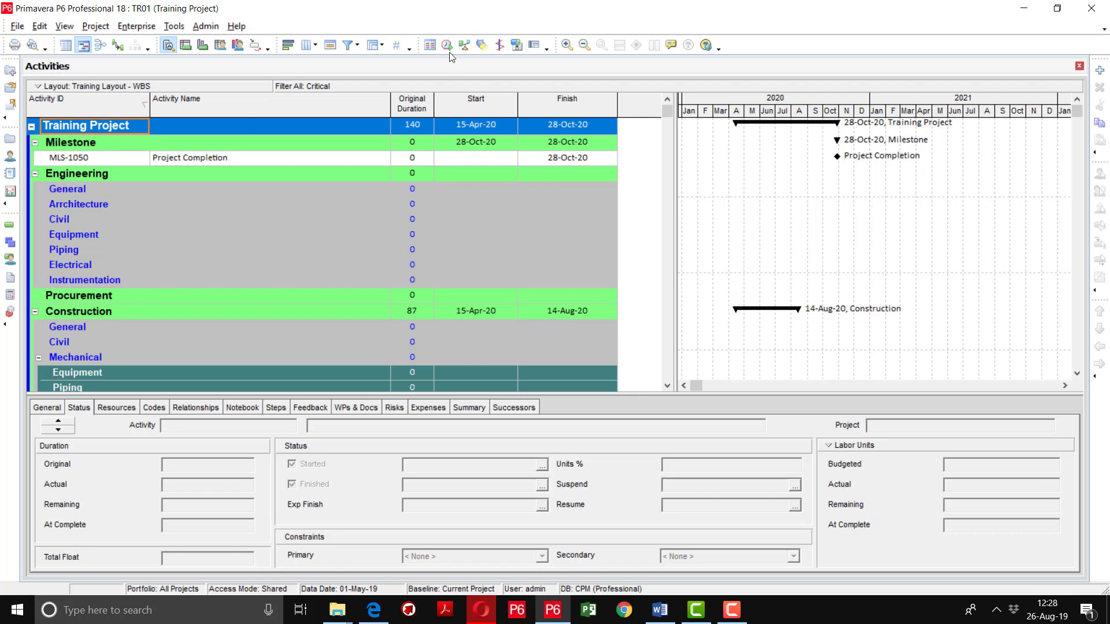
- Turn on Hide if empty so only the Milestone, Construction, Electrical and Commissioning bands remain
{"action": "left_click", "coordinate": [381, 49]}
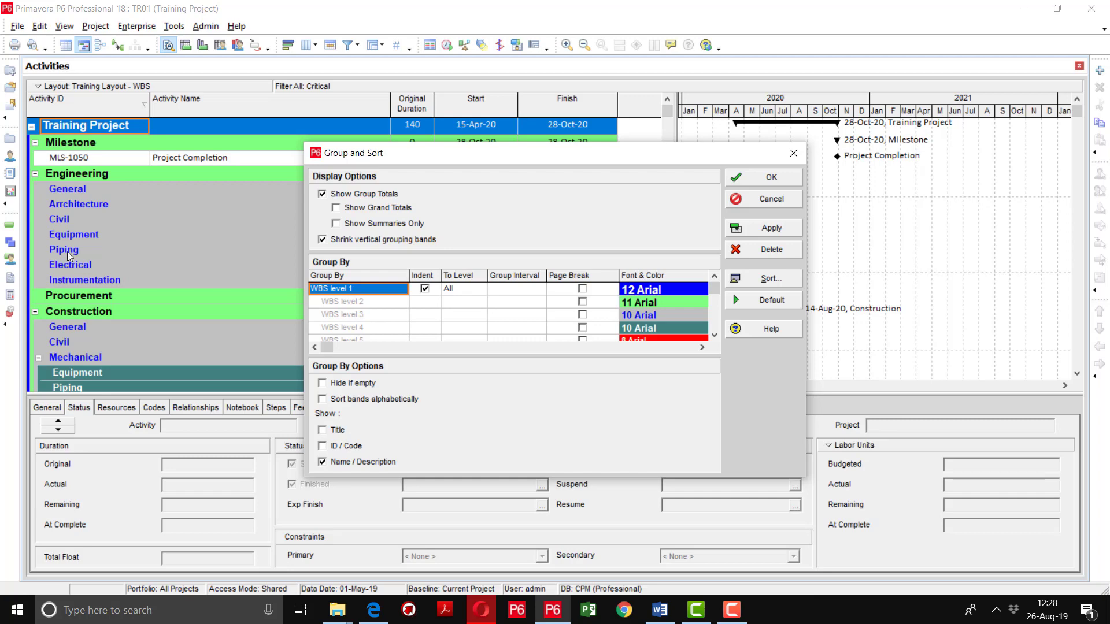
{"action": "left_click", "coordinate": [347, 385]}
{"action": "left_click", "coordinate": [744, 230]}
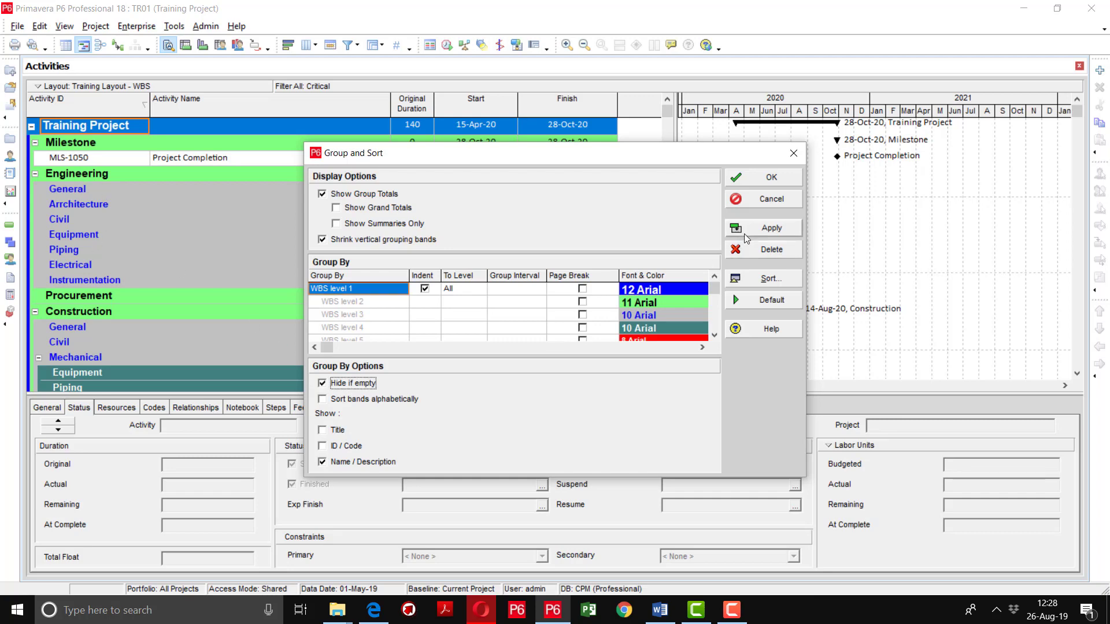
{"action": "left_click", "coordinate": [751, 175]}
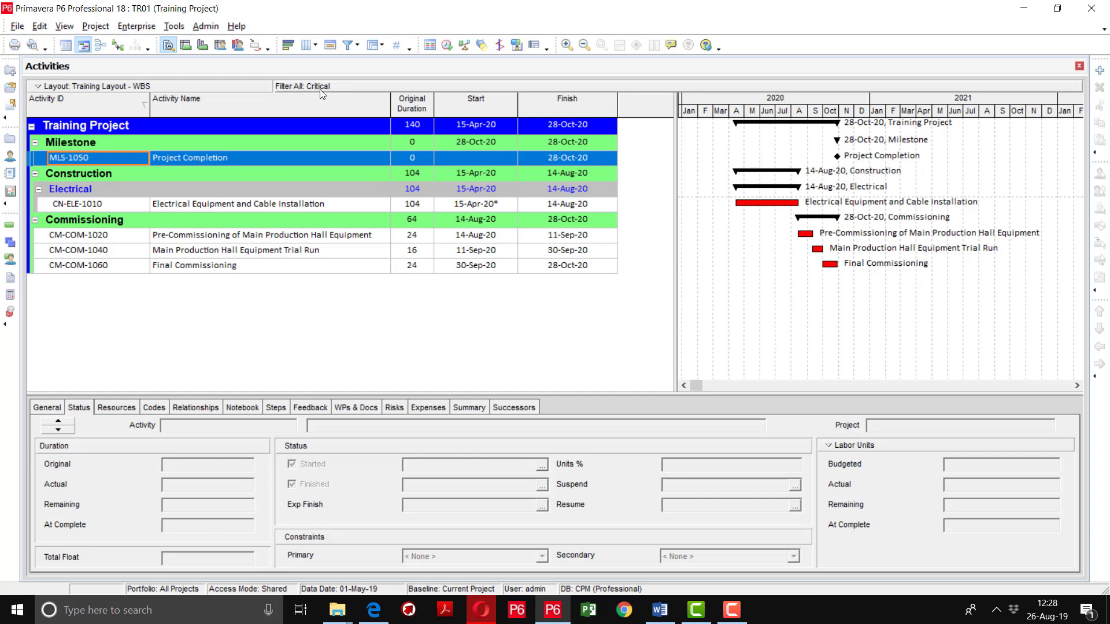
{"action": "left_click", "coordinate": [126, 88]}
- Save the current layout as 'Training Layout - Critical Activity'
{"action": "mouse_move", "coordinate": [120, 99]}
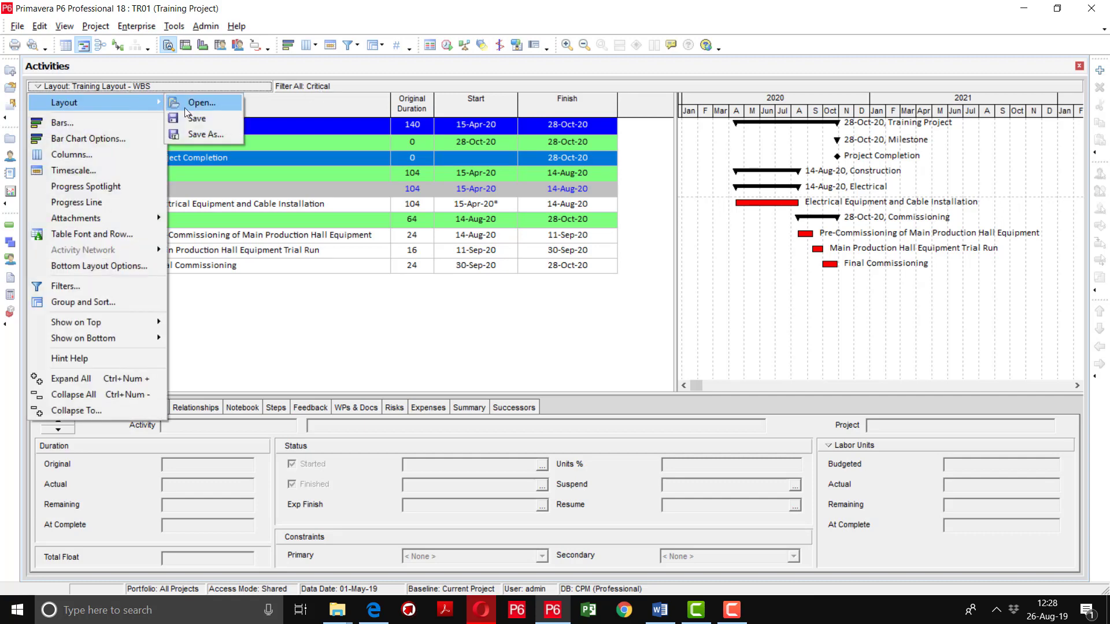
{"action": "left_click", "coordinate": [209, 134]}
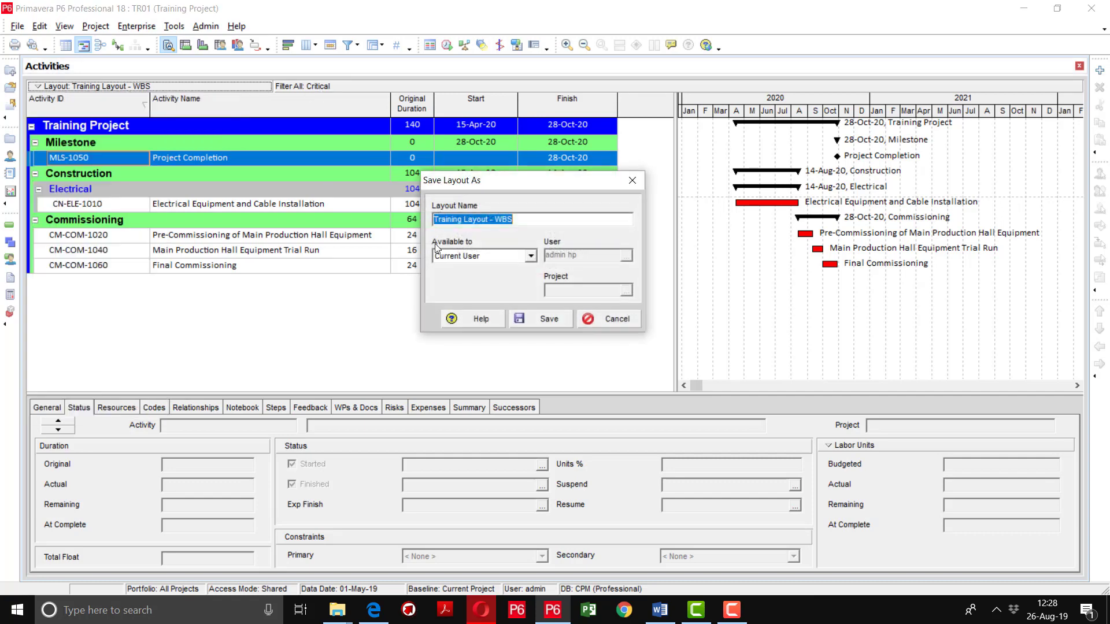
{"action": "left_click", "coordinate": [535, 222]}
{"action": "key", "text": "BackSpace"}
{"action": "key", "text": "BackSpace"}
{"action": "key", "text": "BackSpace"}
{"action": "type", "text": "ritical"}
{"action": "key", "text": "BackSpace"}
{"action": "key", "text": "BackSpace"}
{"action": "key", "text": "BackSpace"}
{"action": "key", "text": "BackSpace"}
{"action": "key", "text": "BackSpace"}
{"action": "key", "text": "BackSpace"}
{"action": "key", "text": "BackSpace"}
{"action": "type", "text": "Critical Activity"}
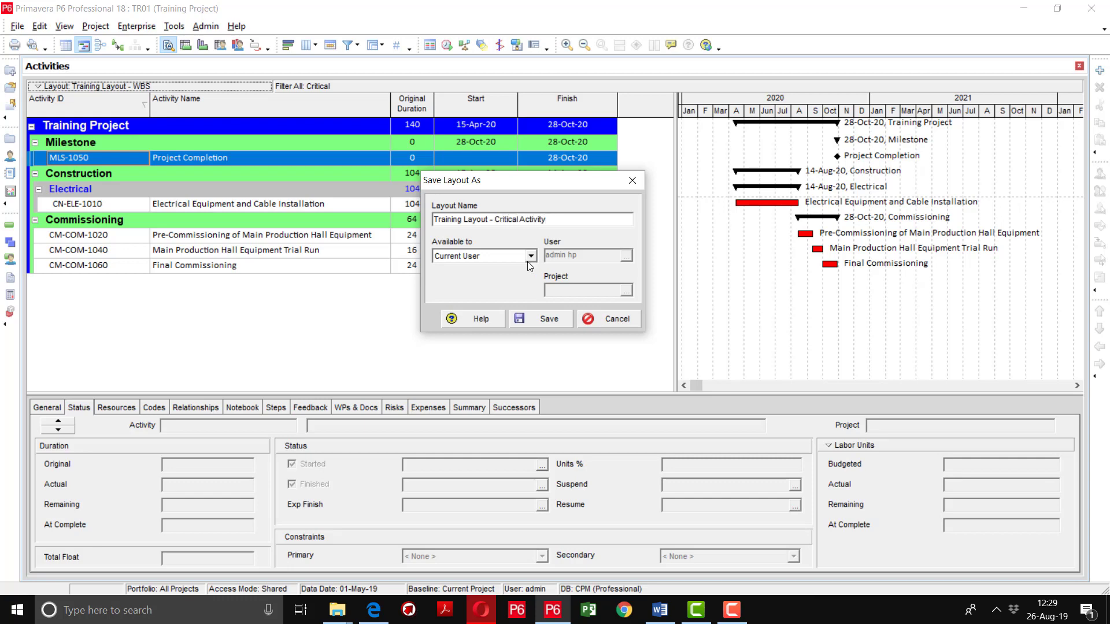
{"action": "left_click", "coordinate": [539, 320]}
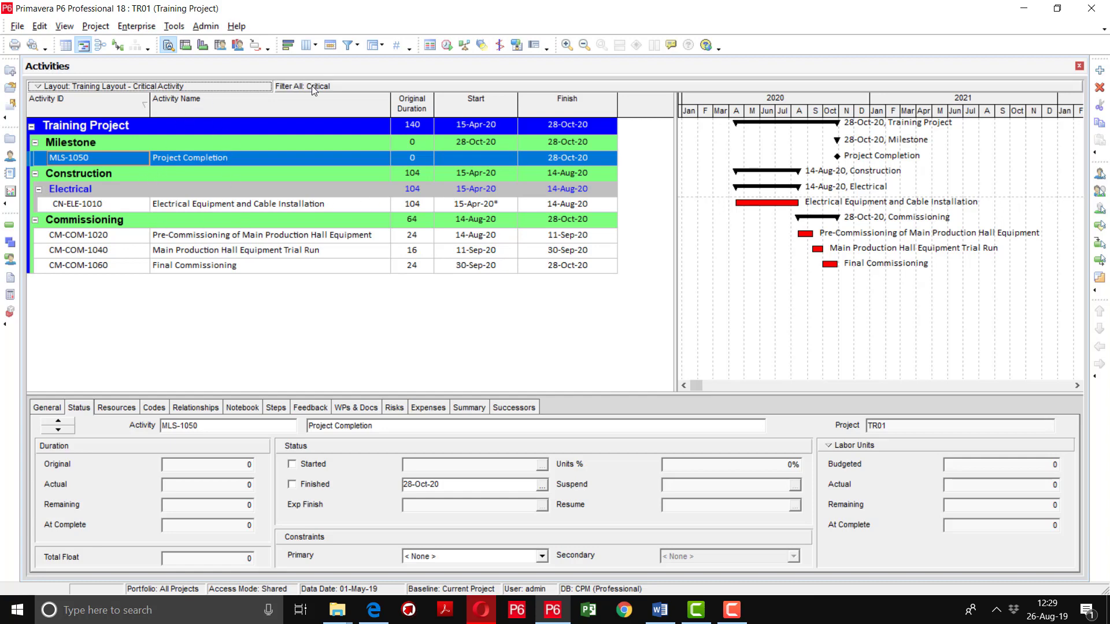
{"action": "left_click", "coordinate": [348, 46]}
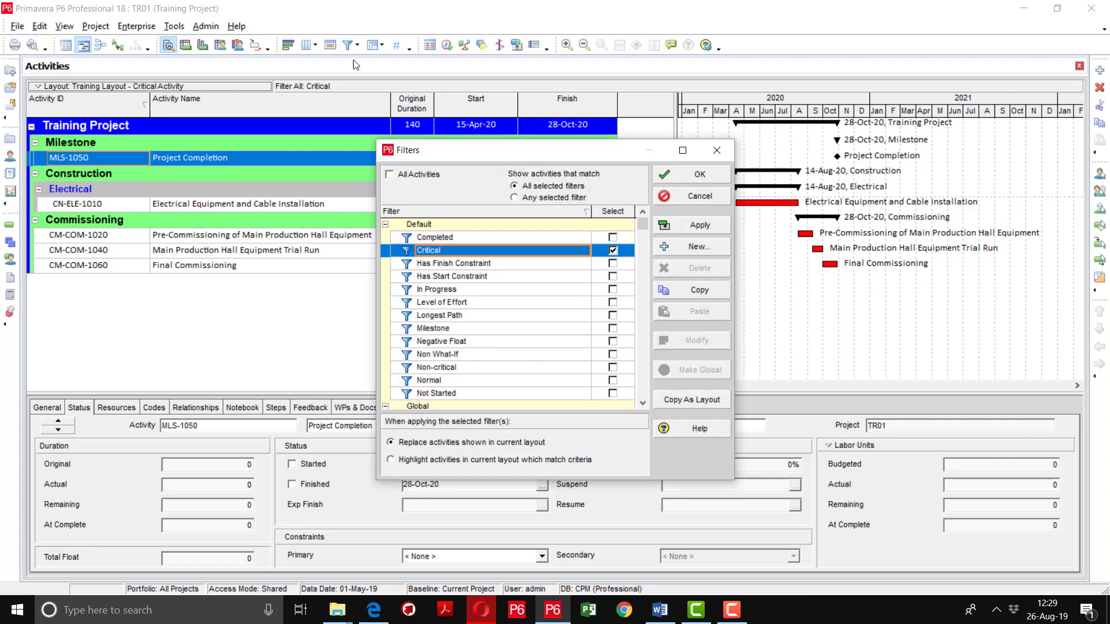
- Switch the filter back to All Activities and start a new Untitled Filter
{"action": "left_click", "coordinate": [386, 174]}
{"action": "left_click", "coordinate": [691, 225]}
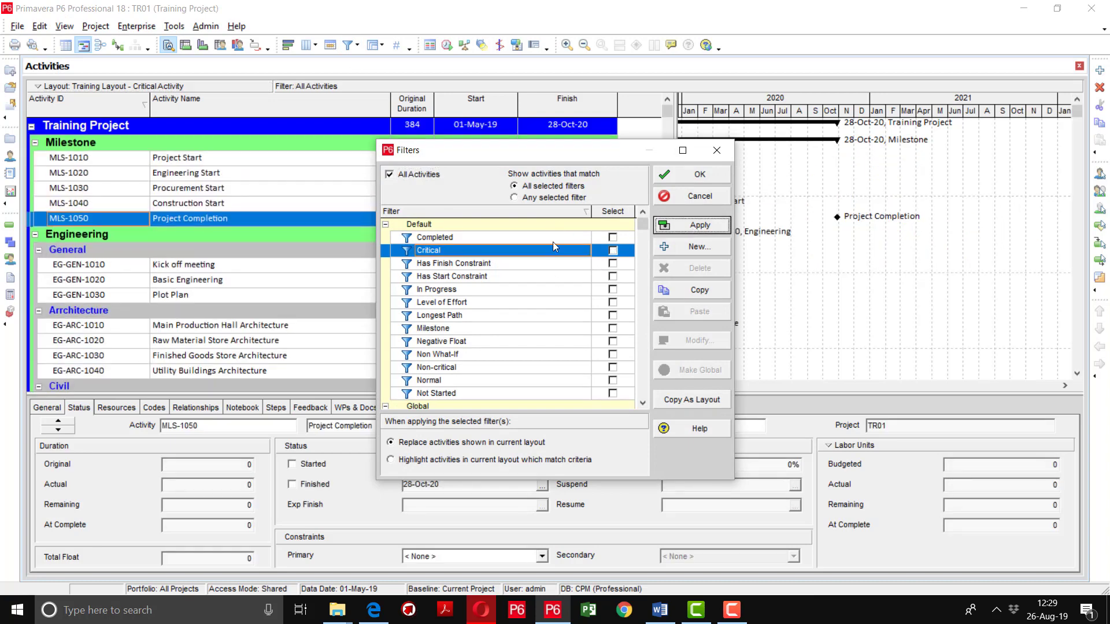
{"action": "left_click", "coordinate": [698, 248]}
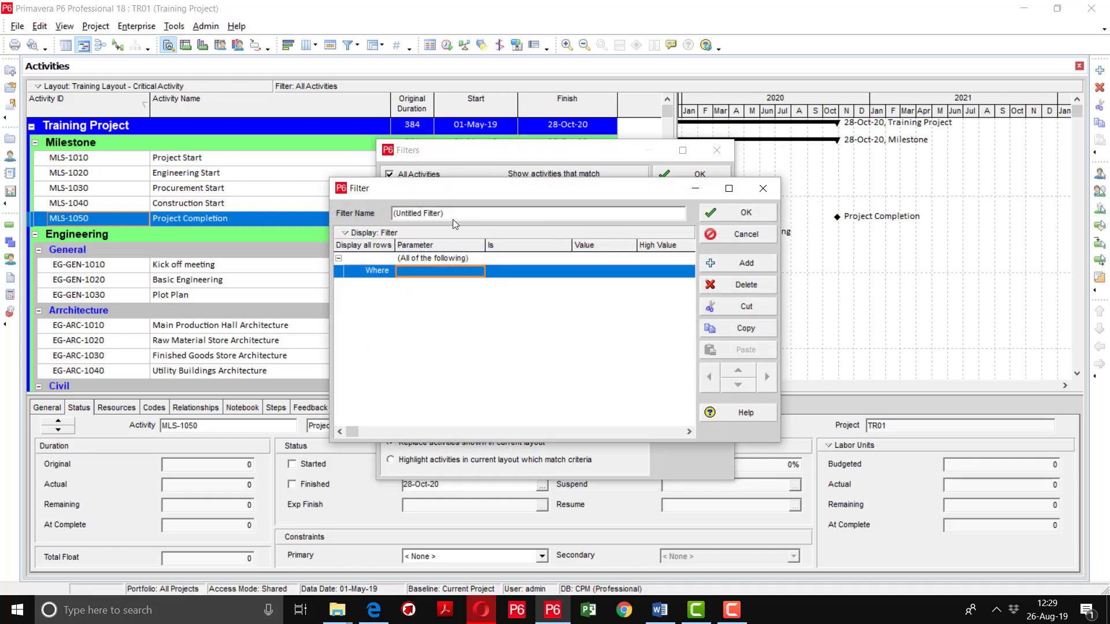
- Name the filter '3-MOnth Look Ahead Plan' with the condition Start is within range of
{"action": "left_click_drag", "start_coordinate": [453, 214], "coordinate": [365, 221]}
{"action": "type", "text": "3"}
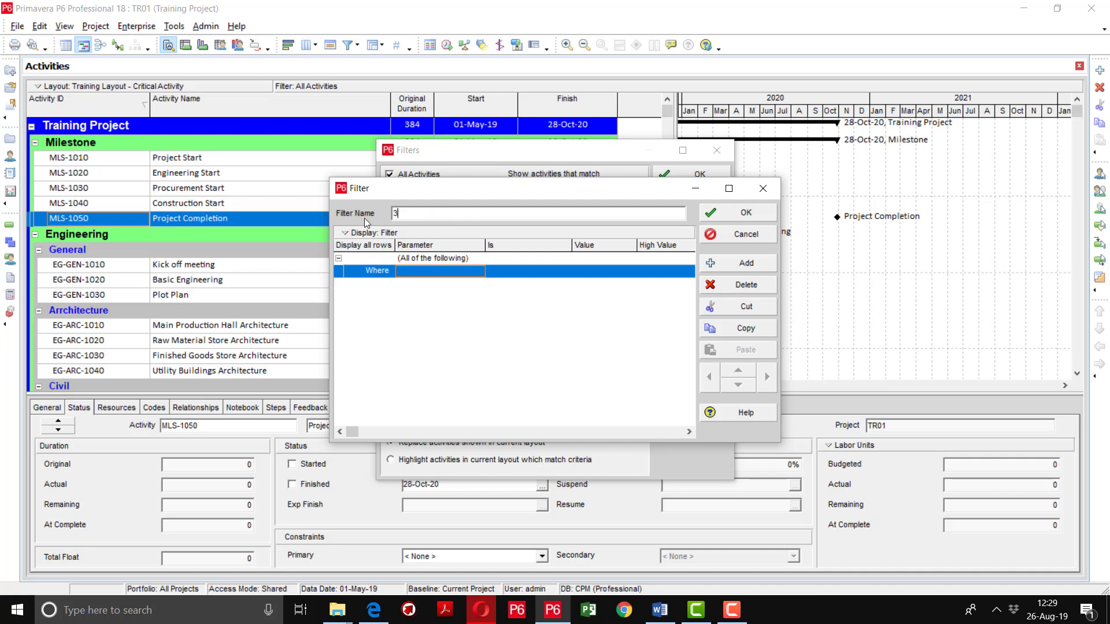
{"action": "type", "text": "-MOnth Look Ahead Plan"}
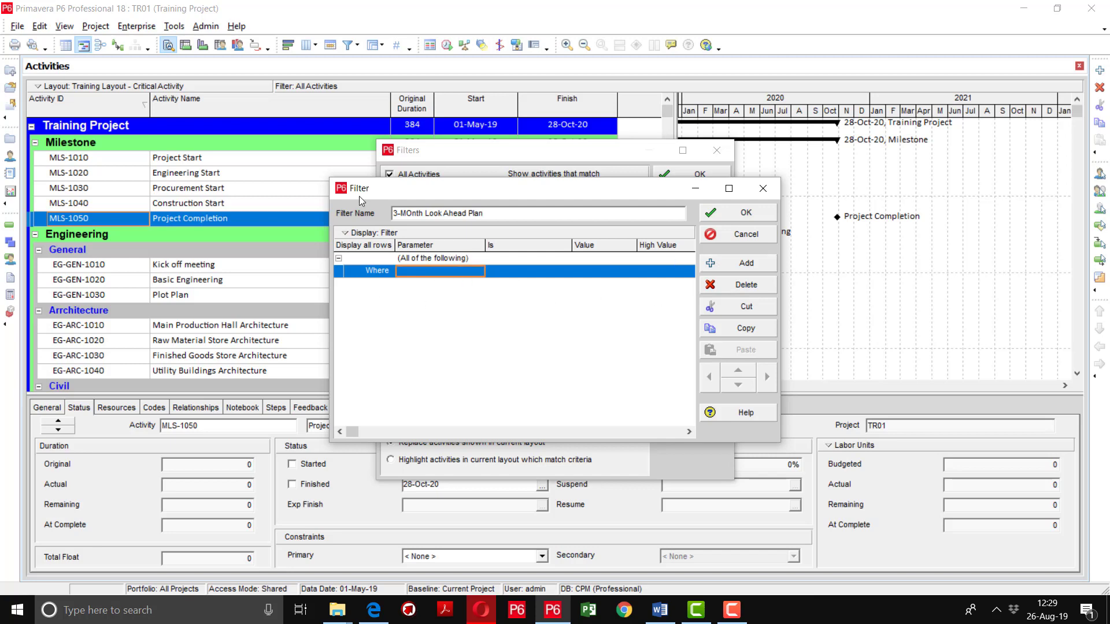
{"action": "left_click", "coordinate": [440, 278]}
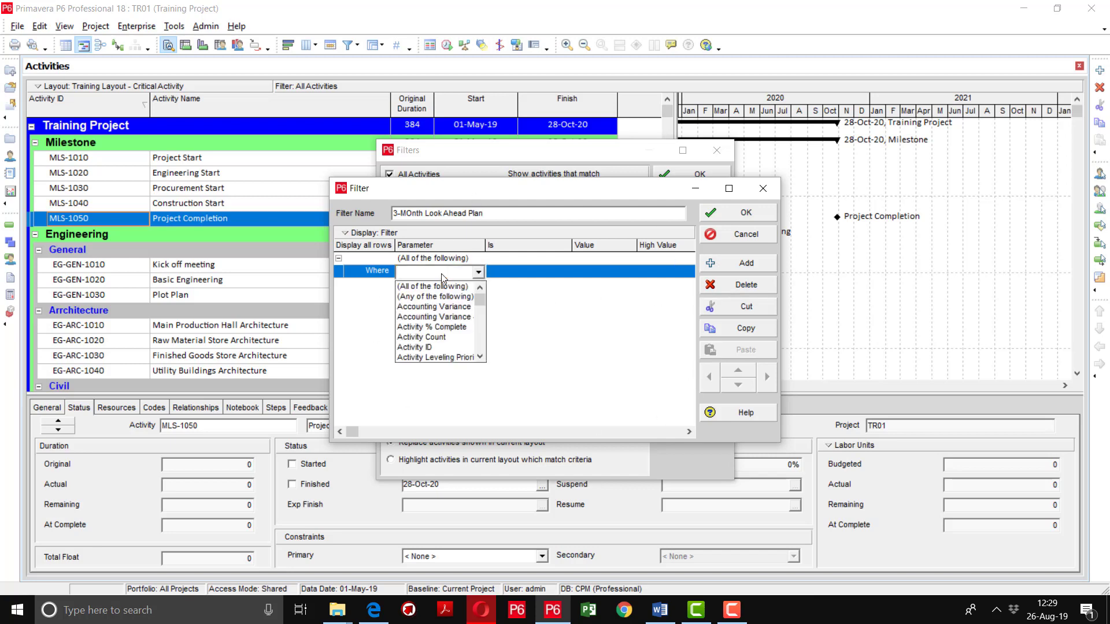
{"action": "left_click", "coordinate": [441, 274]}
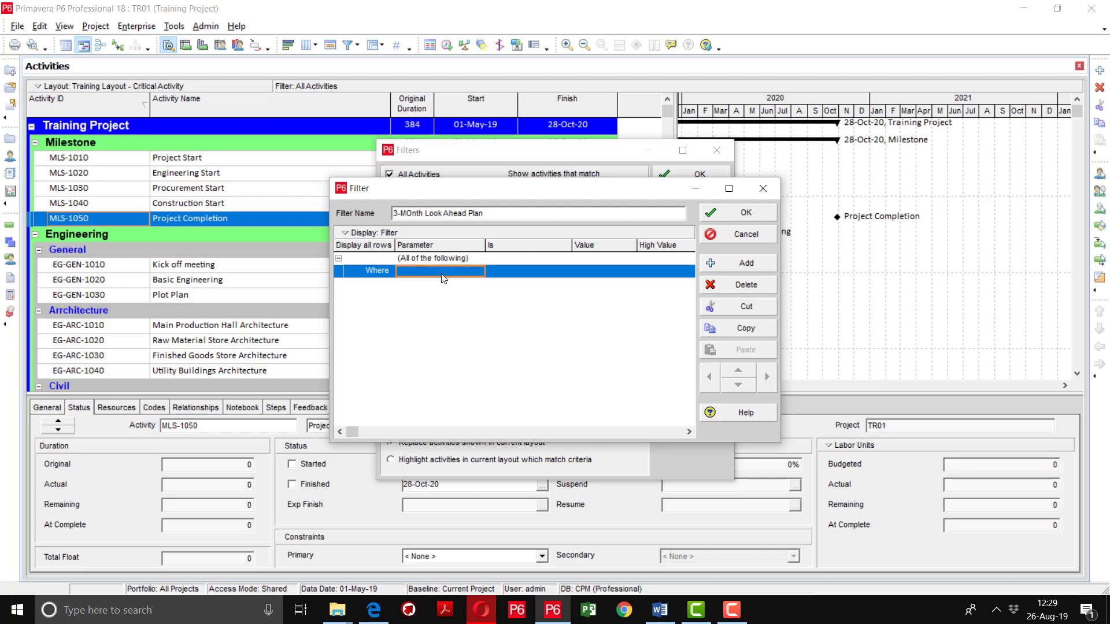
{"action": "type", "text": "Start"}
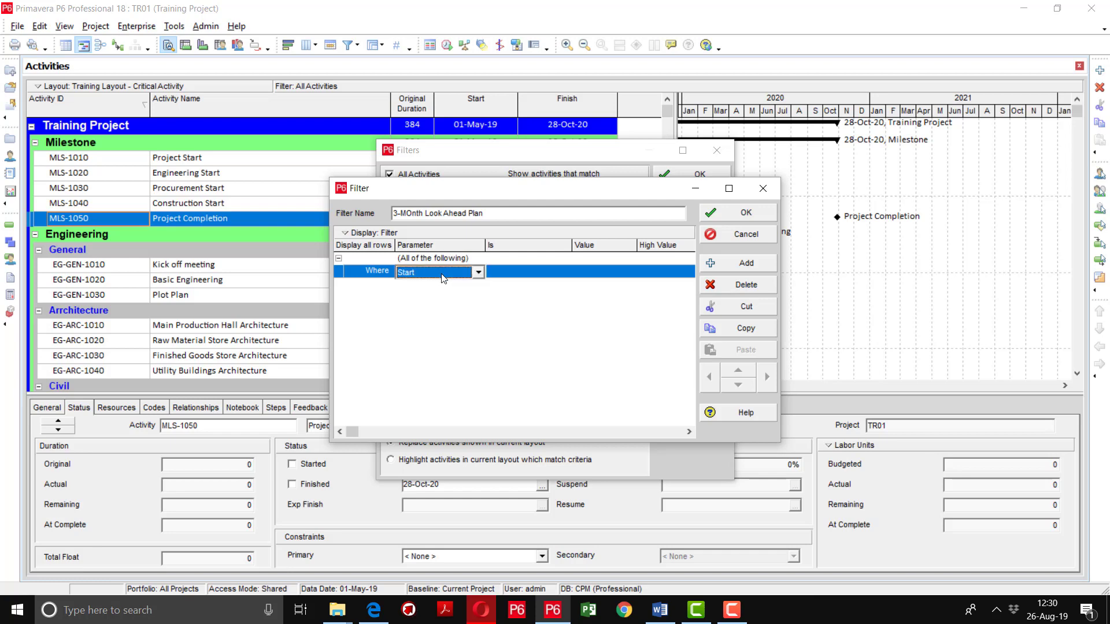
{"action": "left_click", "coordinate": [543, 276]}
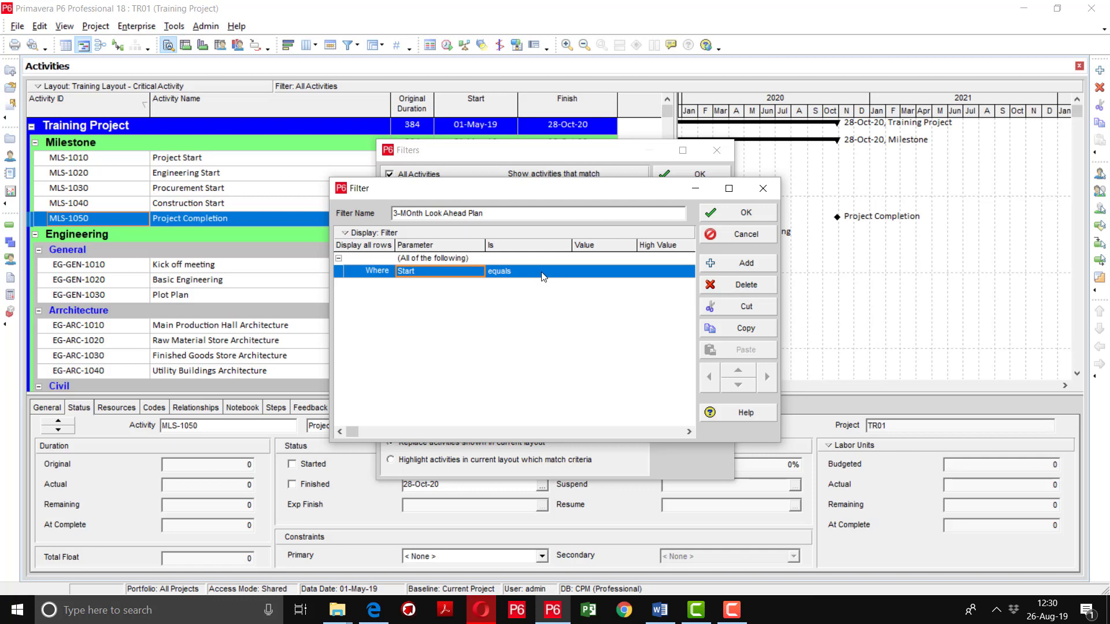
{"action": "left_click", "coordinate": [543, 277]}
{"action": "left_click", "coordinate": [543, 277]}
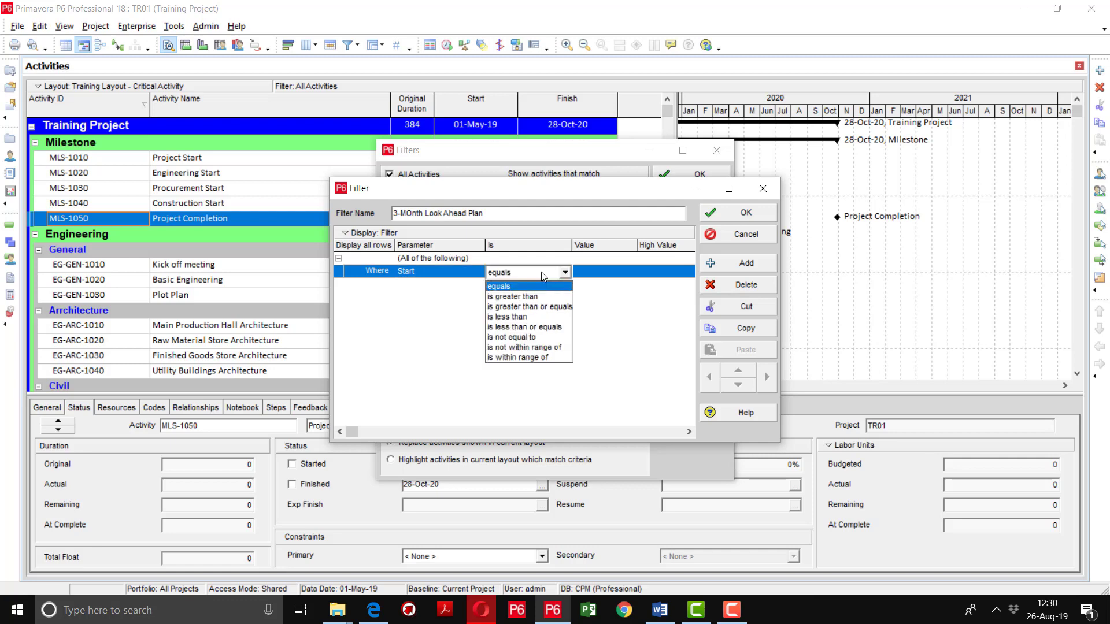
{"action": "left_click", "coordinate": [535, 357]}
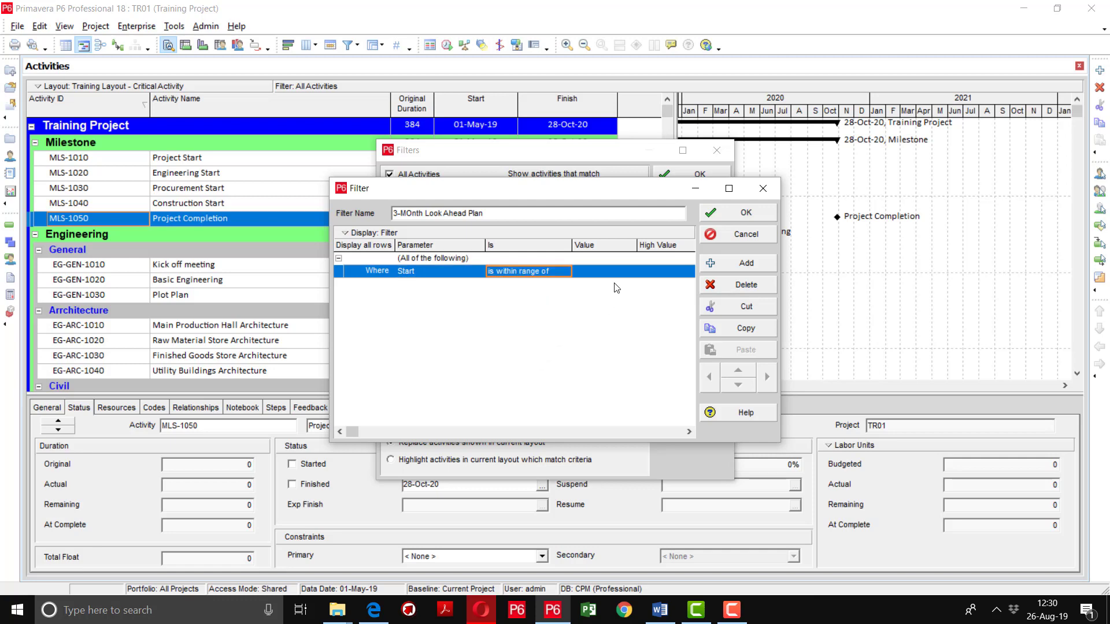
- Set the range's start Value to DD, the data date
{"action": "left_click", "coordinate": [628, 274]}
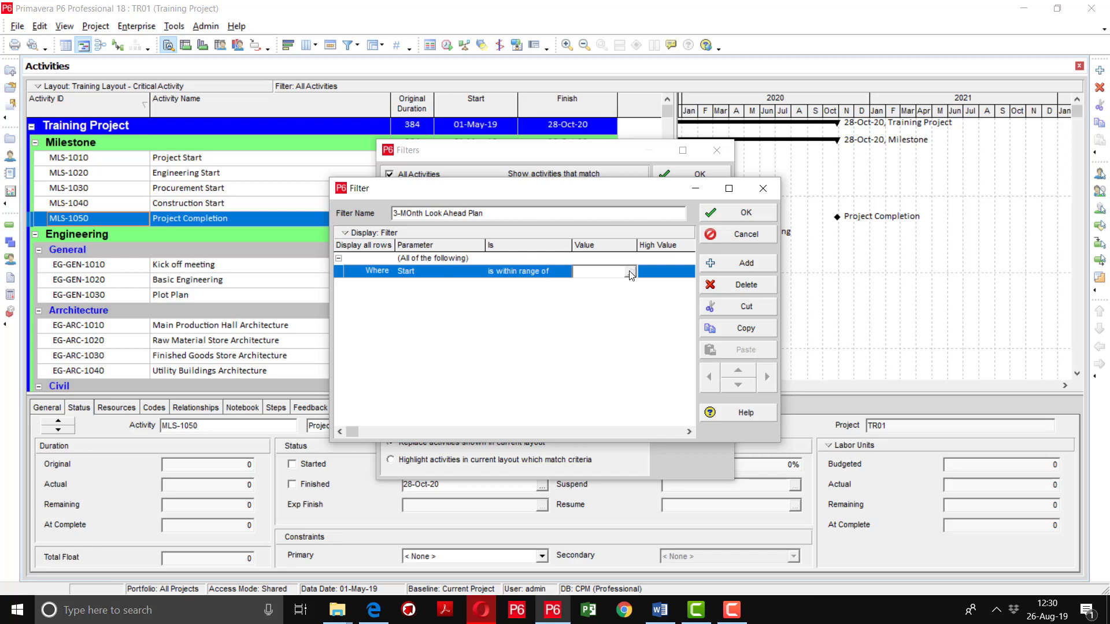
{"action": "left_click", "coordinate": [630, 272]}
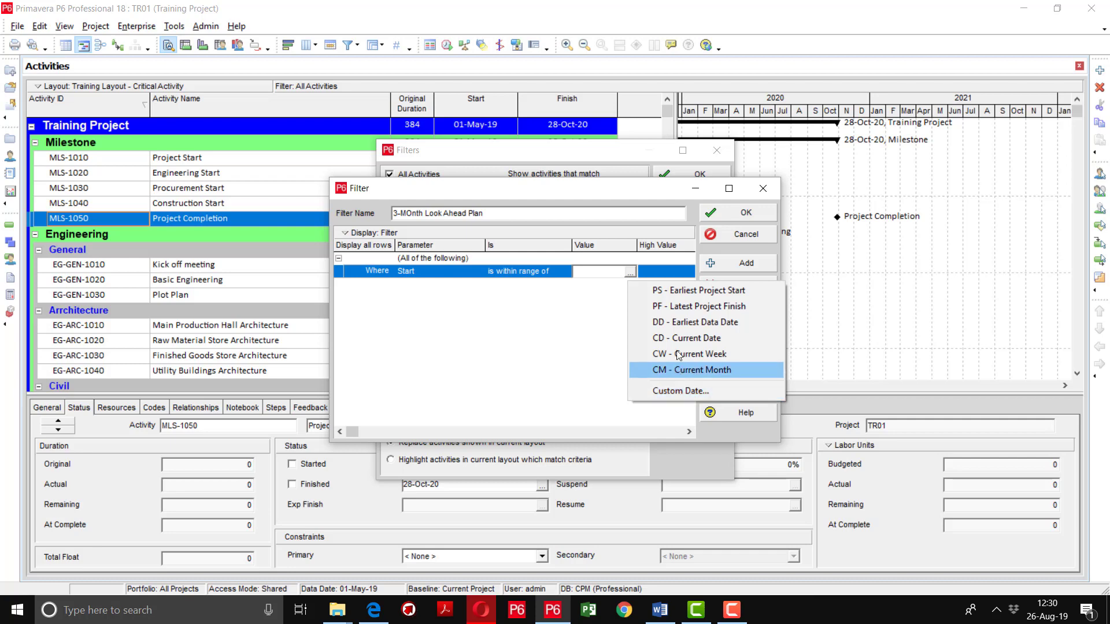
{"action": "left_click", "coordinate": [678, 321]}
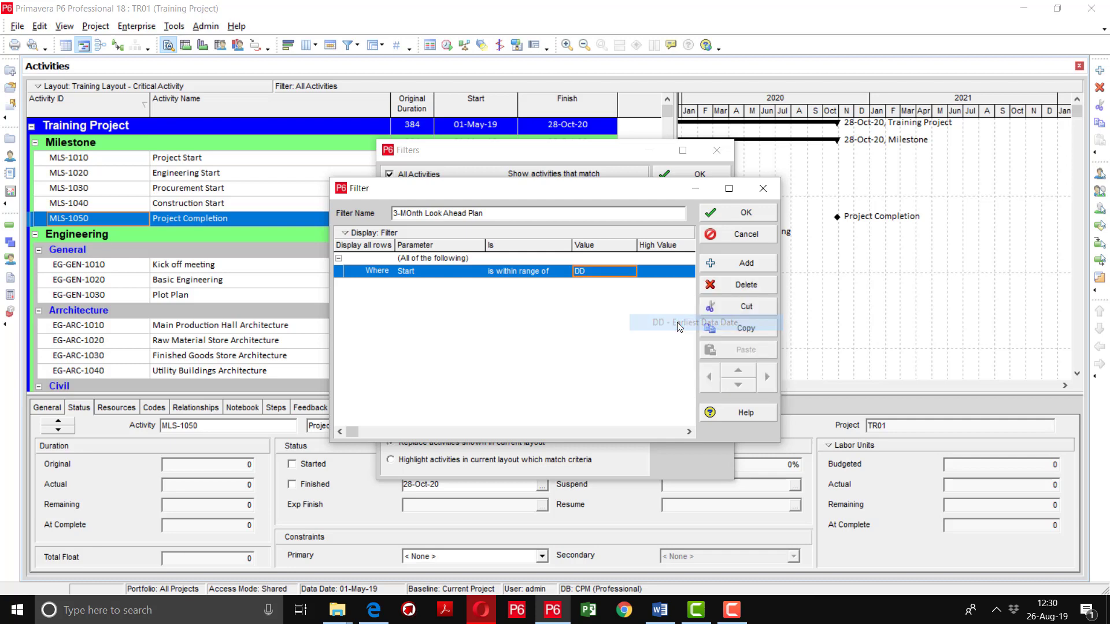
{"action": "left_click_drag", "start_coordinate": [637, 246], "coordinate": [547, 271]}
{"action": "left_click", "coordinate": [596, 270]}
{"action": "key", "text": "End"}
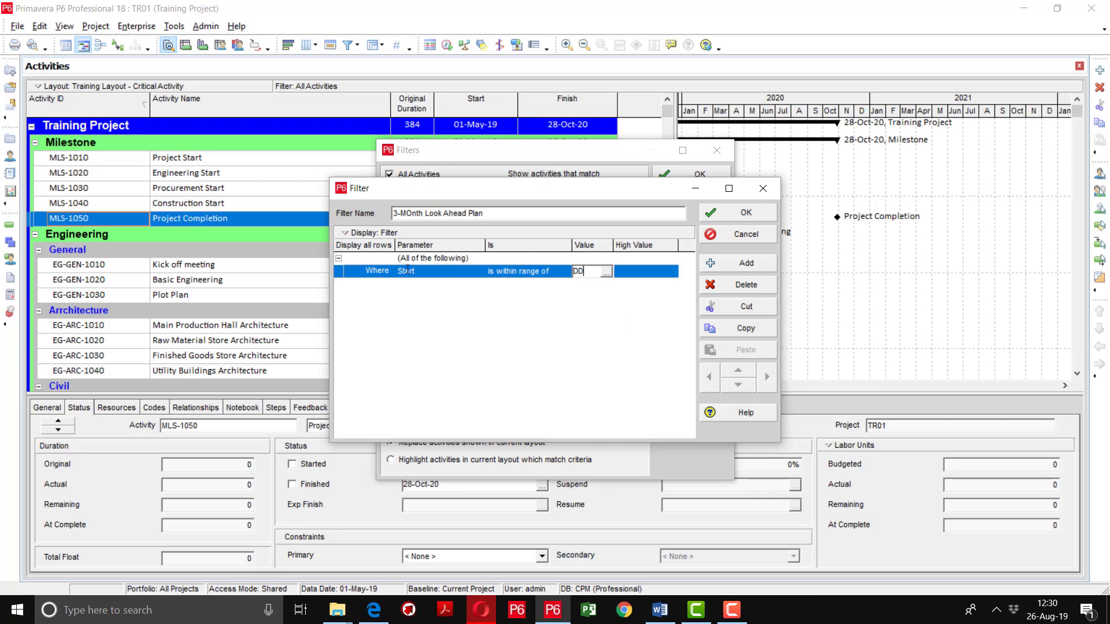
{"action": "left_click", "coordinate": [652, 273]}
- Enter DD+3M as the High Value and confirm the filter definition
{"action": "left_click", "coordinate": [648, 271]}
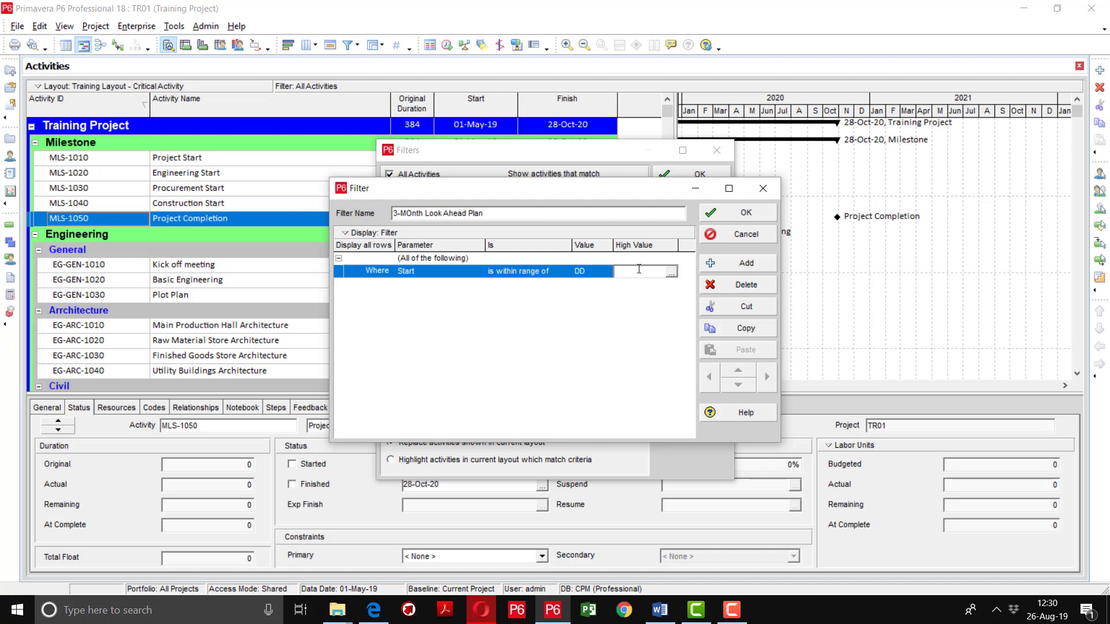
{"action": "type", "text": "DD+3M"}
{"action": "key", "text": "BackSpace"}
{"action": "type", "text": "W"}
{"action": "key", "text": "BackSpace"}
{"action": "type", "text": "D"}
{"action": "key", "text": "BackSpace"}
{"action": "type", "text": "M"}
{"action": "left_click", "coordinate": [731, 208]}
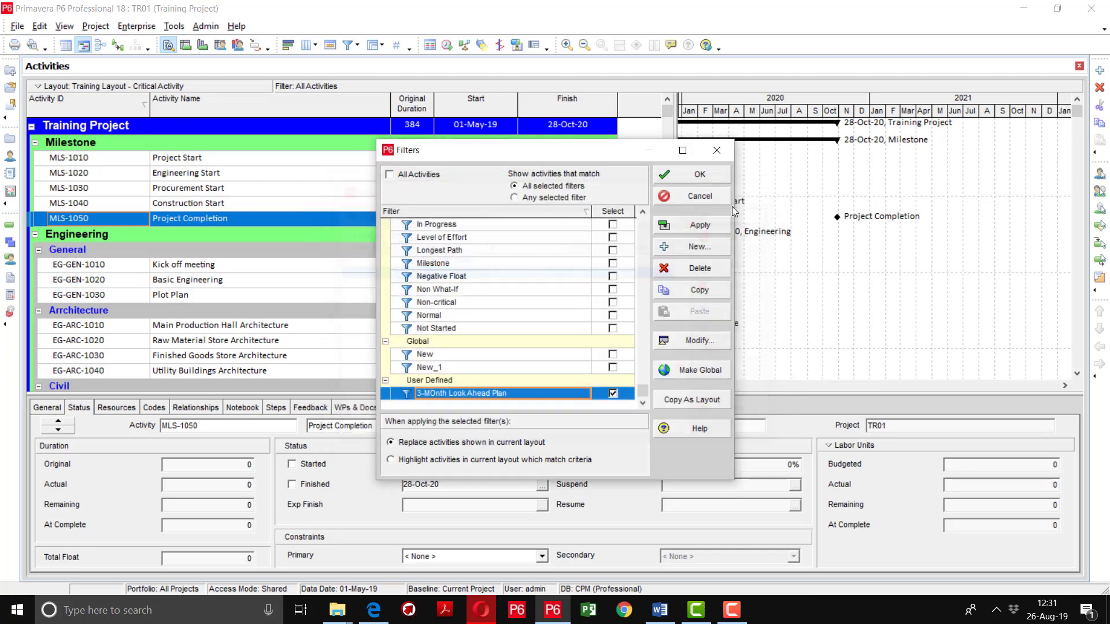
- Apply the 3-MOnth Look Ahead Plan filter (01-May-19 to 24-Oct-19), then reopen Filters
{"action": "left_click", "coordinate": [697, 225]}
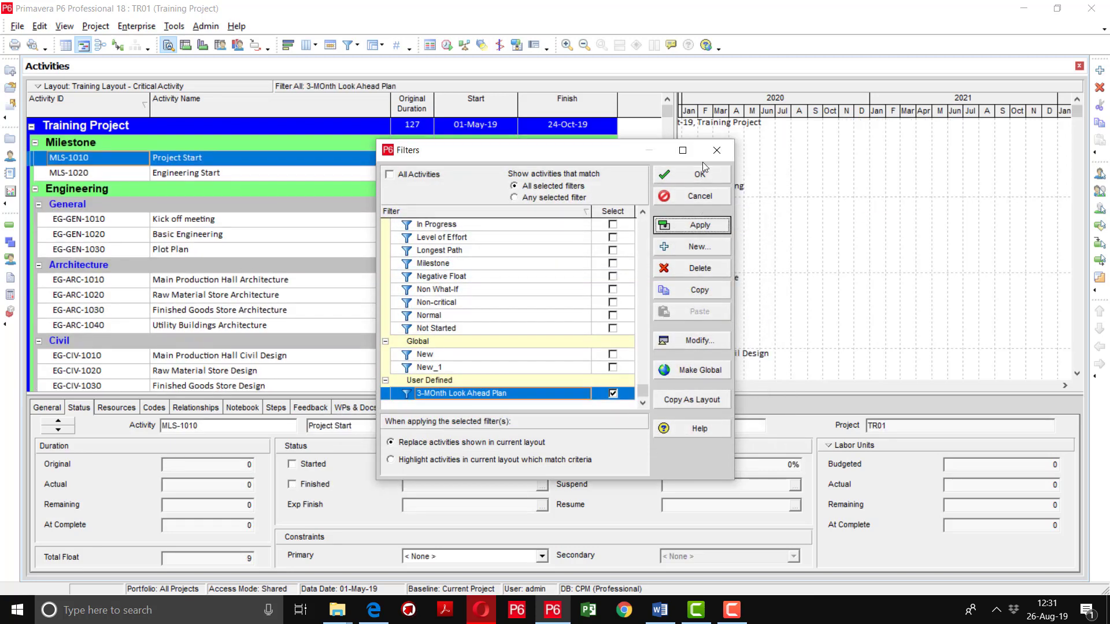
{"action": "left_click", "coordinate": [701, 171]}
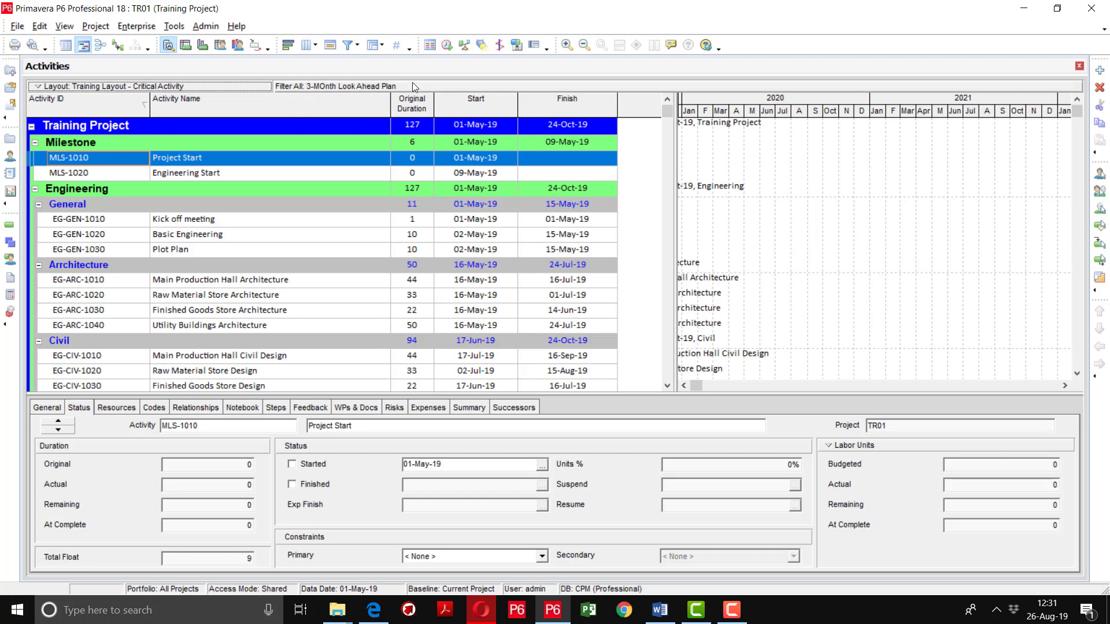
{"action": "left_click", "coordinate": [349, 45]}
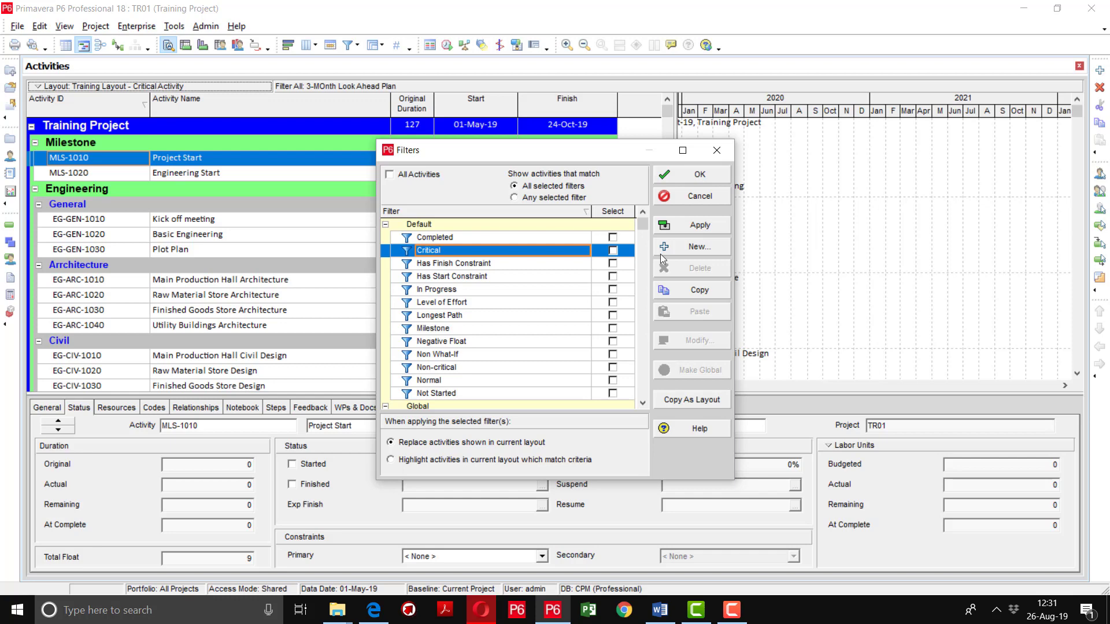
- Create a new filter named 'Main Prodcution Hall' with Zone/Area as its parameter
{"action": "left_click", "coordinate": [698, 247]}
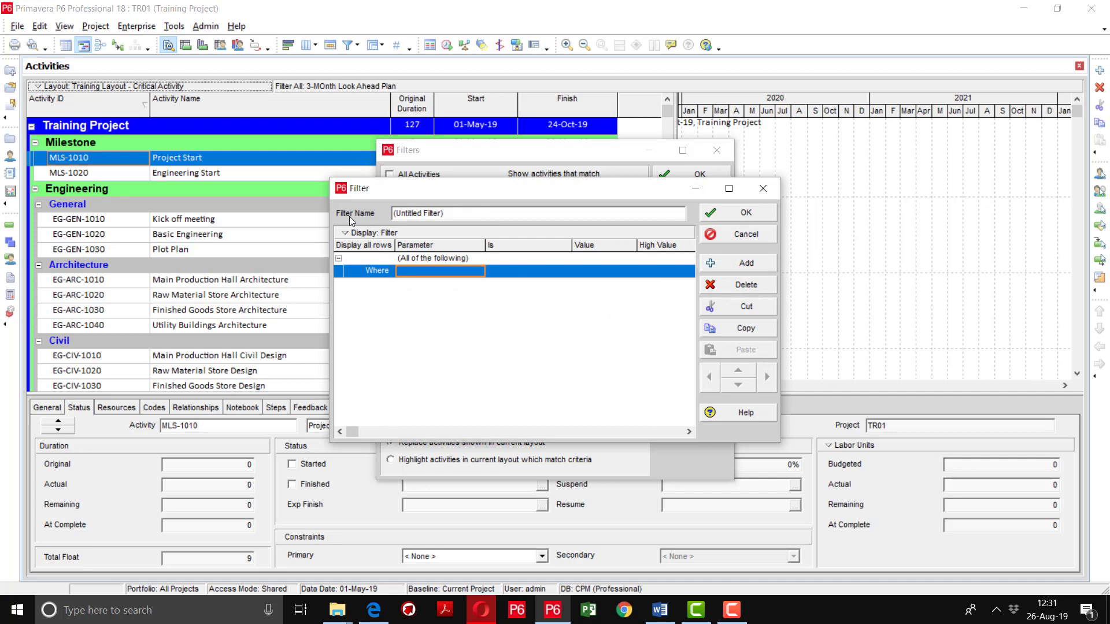
{"action": "left_click", "coordinate": [350, 214]}
{"action": "type", "text": "Main Prodcution Ha"}
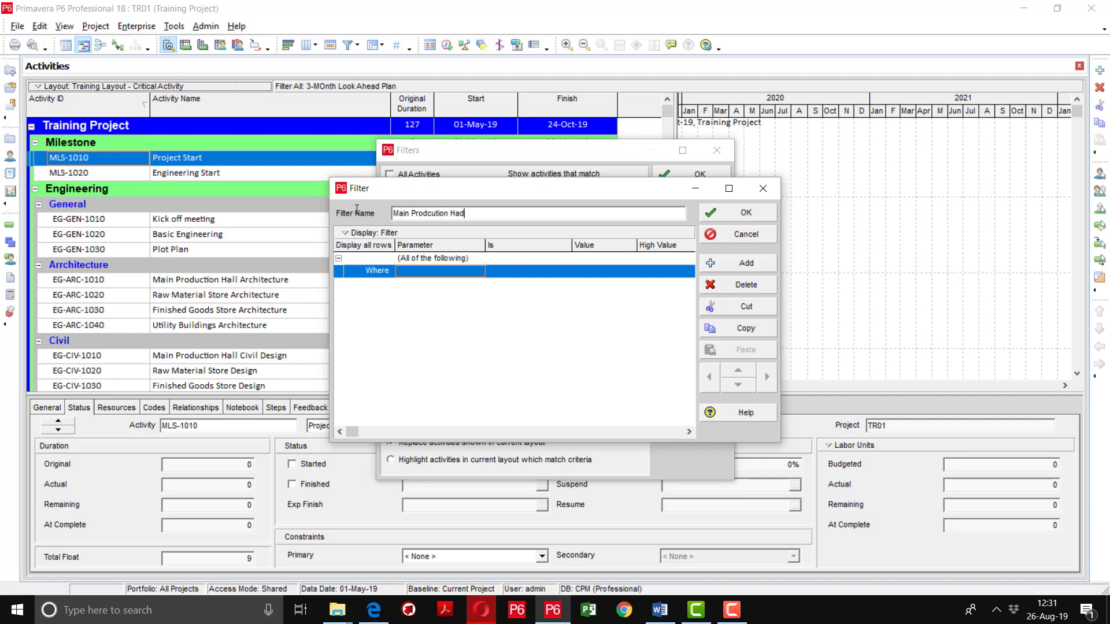
{"action": "type", "text": "ll"}
{"action": "left_click", "coordinate": [425, 272]}
{"action": "scroll", "coordinate": [425, 273], "scroll_direction": "down", "scroll_amount": 15}
{"action": "scroll", "coordinate": [426, 273], "scroll_direction": "up", "scroll_amount": 15}
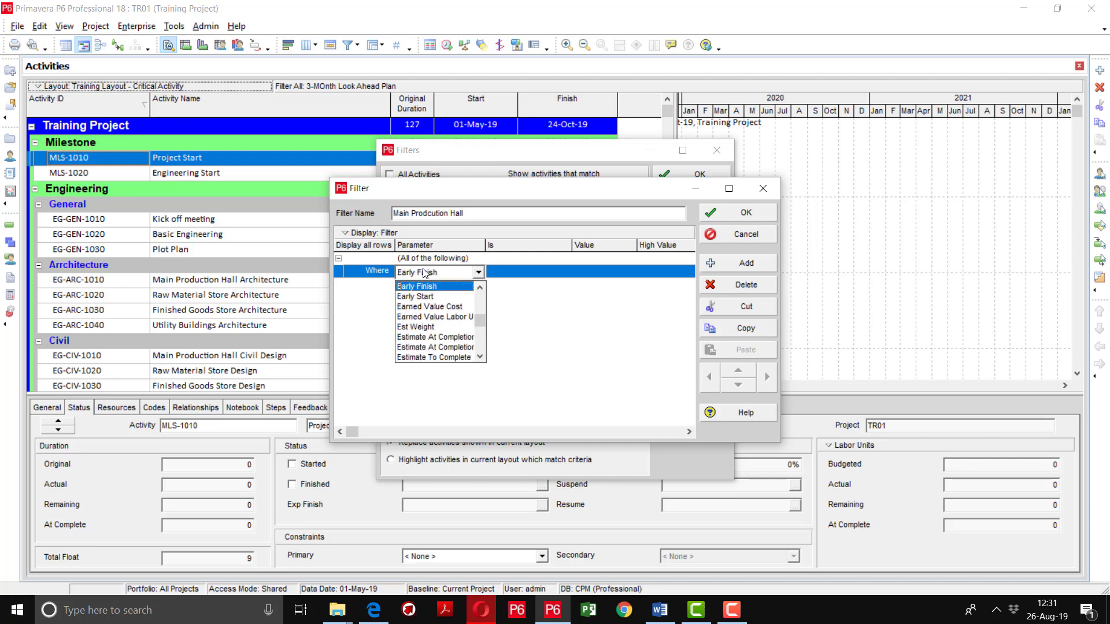
{"action": "key", "text": "End"}
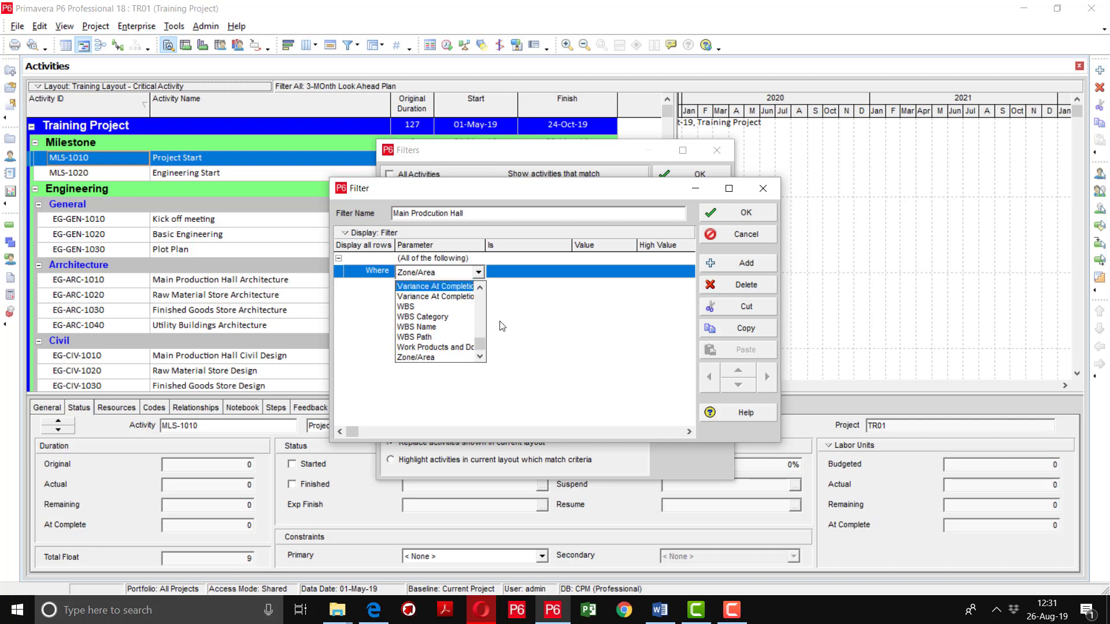
{"action": "left_click", "coordinate": [451, 358]}
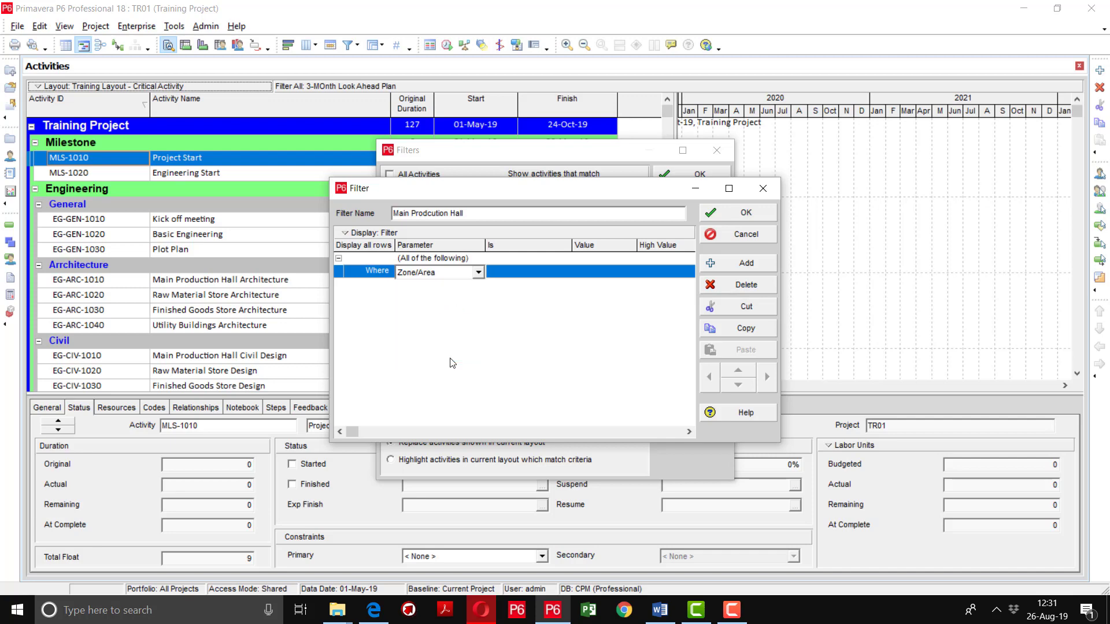
- Set the condition to equals MPH, confirm the filter and apply it alongside the look-ahead
{"action": "left_click", "coordinate": [554, 265]}
{"action": "left_click", "coordinate": [542, 271]}
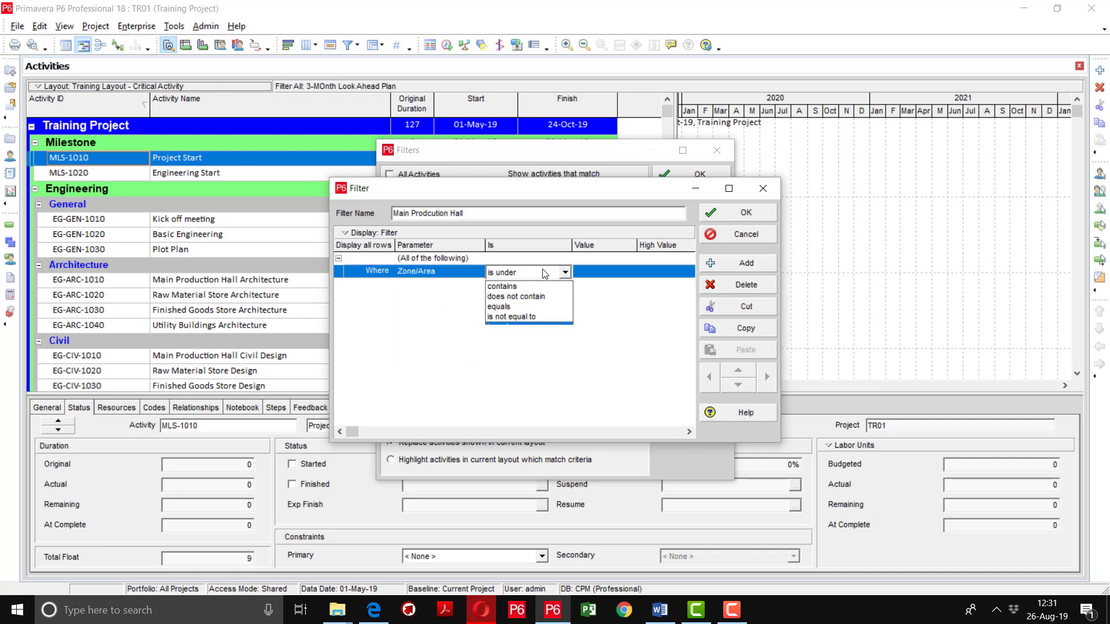
{"action": "left_click", "coordinate": [525, 306]}
{"action": "left_click", "coordinate": [622, 271]}
{"action": "left_click", "coordinate": [629, 270]}
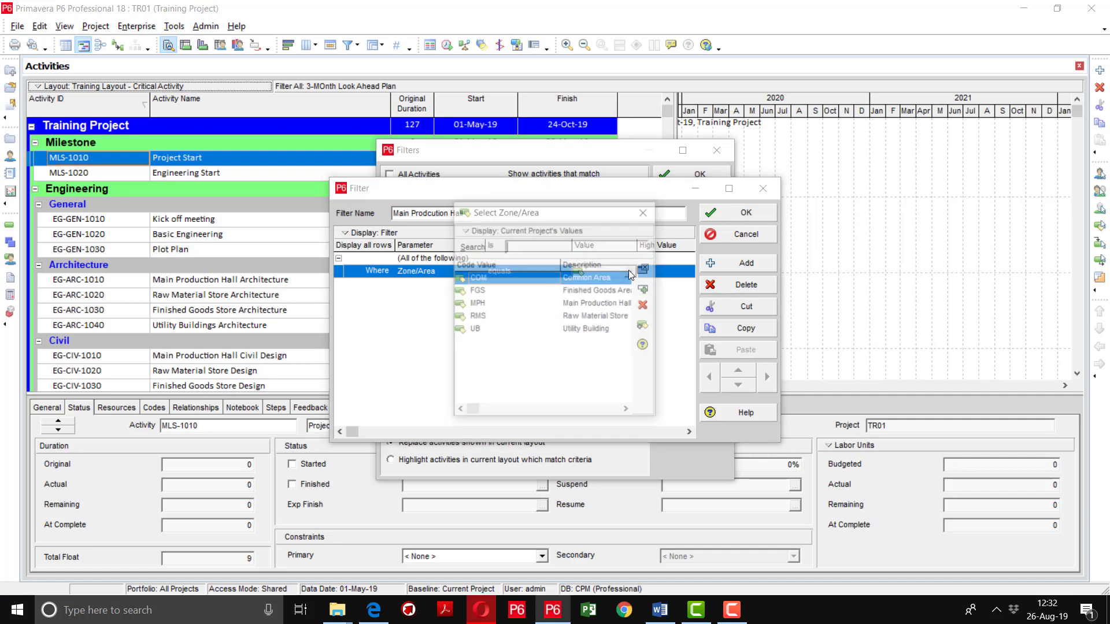
{"action": "double_click", "coordinate": [612, 305]}
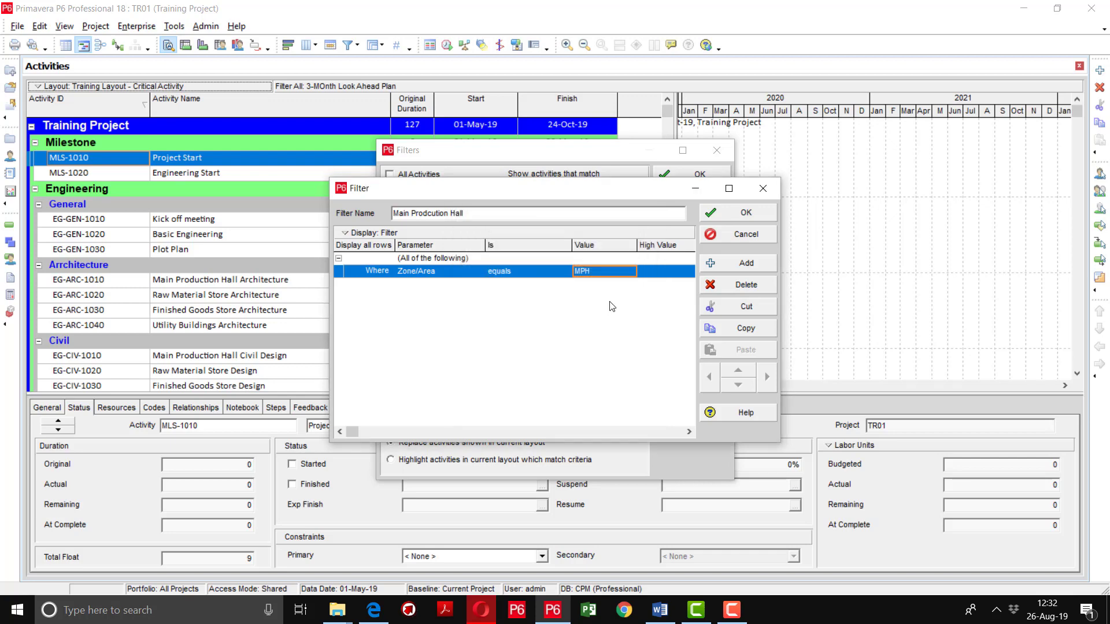
{"action": "left_click", "coordinate": [749, 212]}
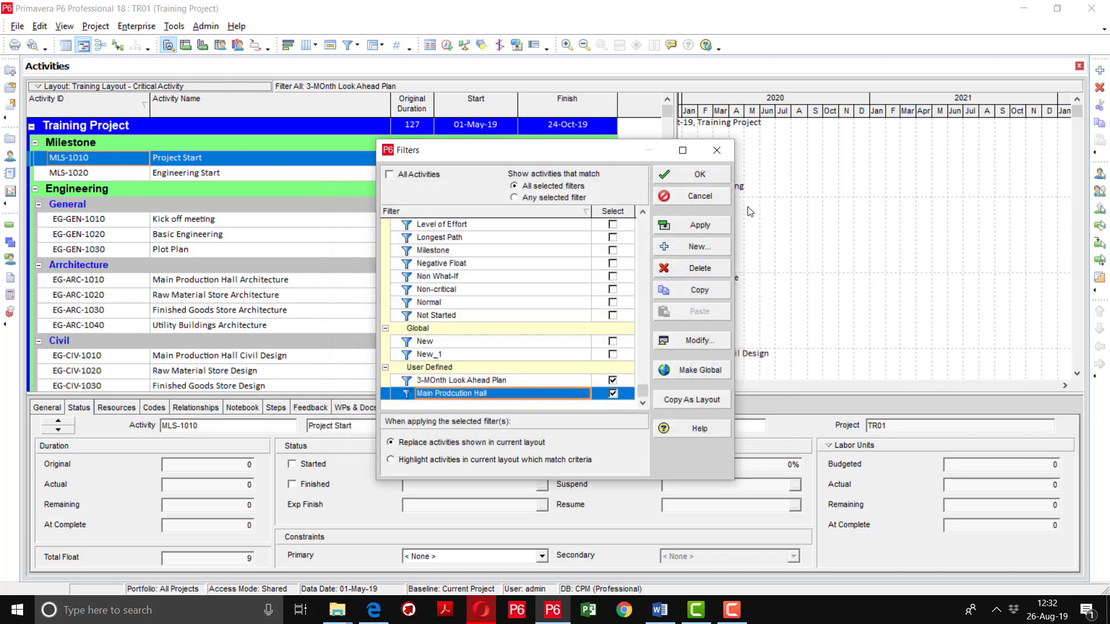
{"action": "left_click", "coordinate": [701, 225]}
- Close Filters keeping both filters, leaving Architecture, Civil Design and Equipment Layout listed
{"action": "left_click", "coordinate": [698, 173]}
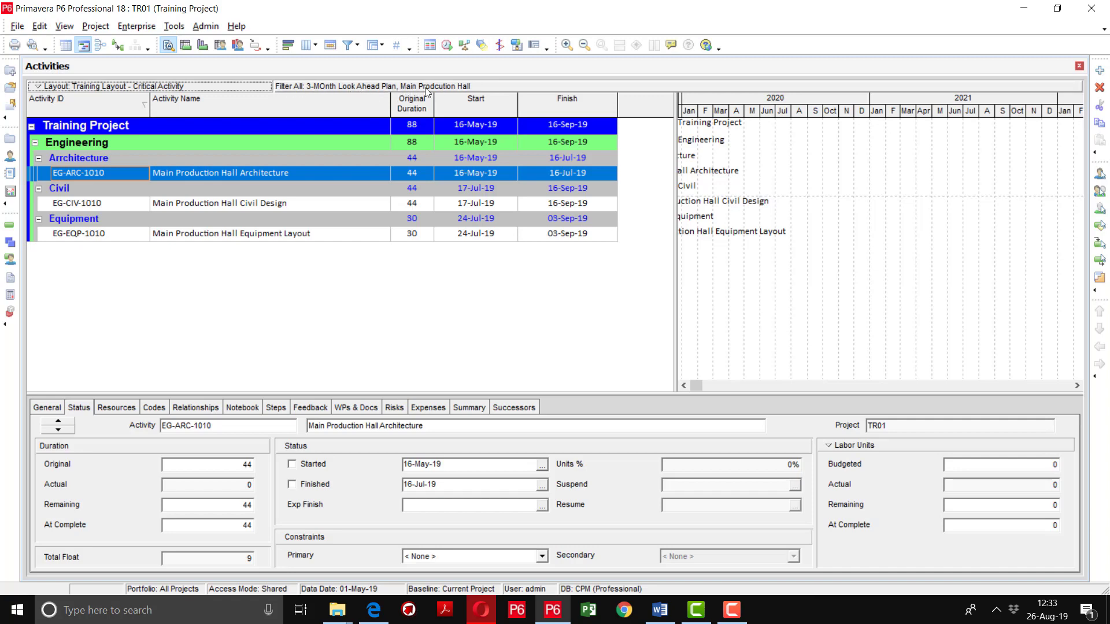
- Untick 3-MOnth Look Ahead Plan so all MPH activities through 30-Sep-20 show
{"action": "left_click", "coordinate": [359, 48]}
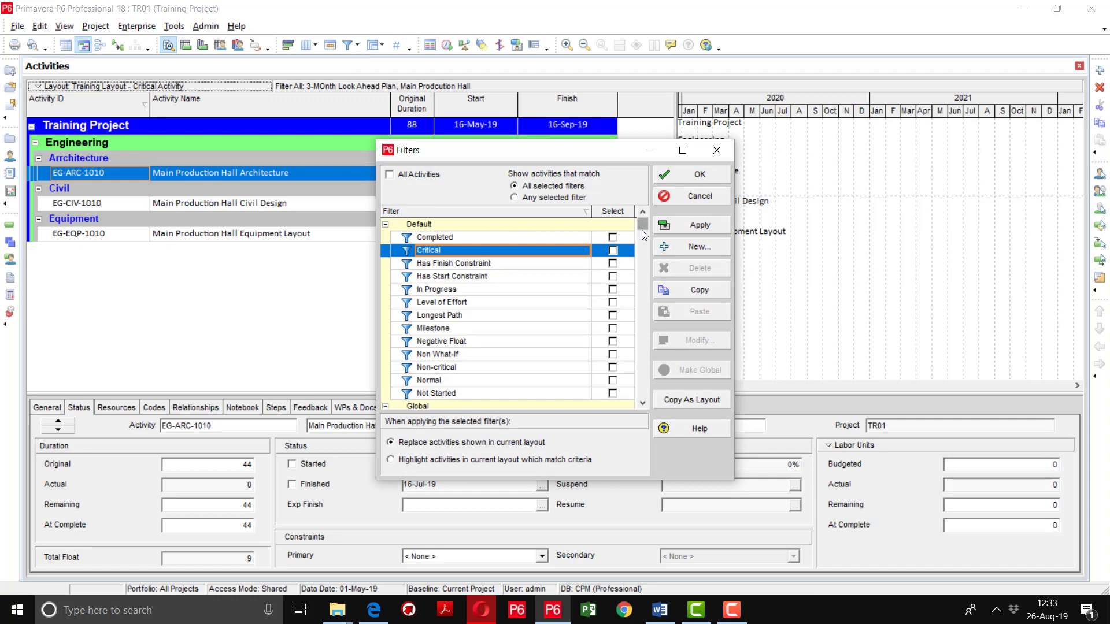
{"action": "left_click_drag", "start_coordinate": [641, 230], "coordinate": [642, 396]}
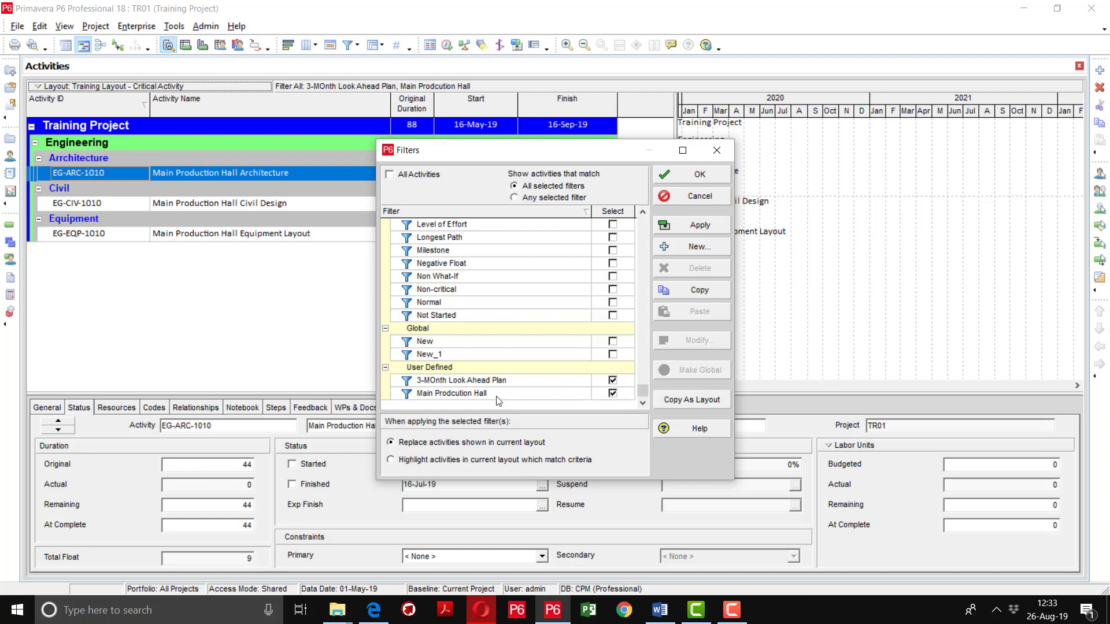
{"action": "left_click_drag", "start_coordinate": [496, 145], "coordinate": [791, 74]}
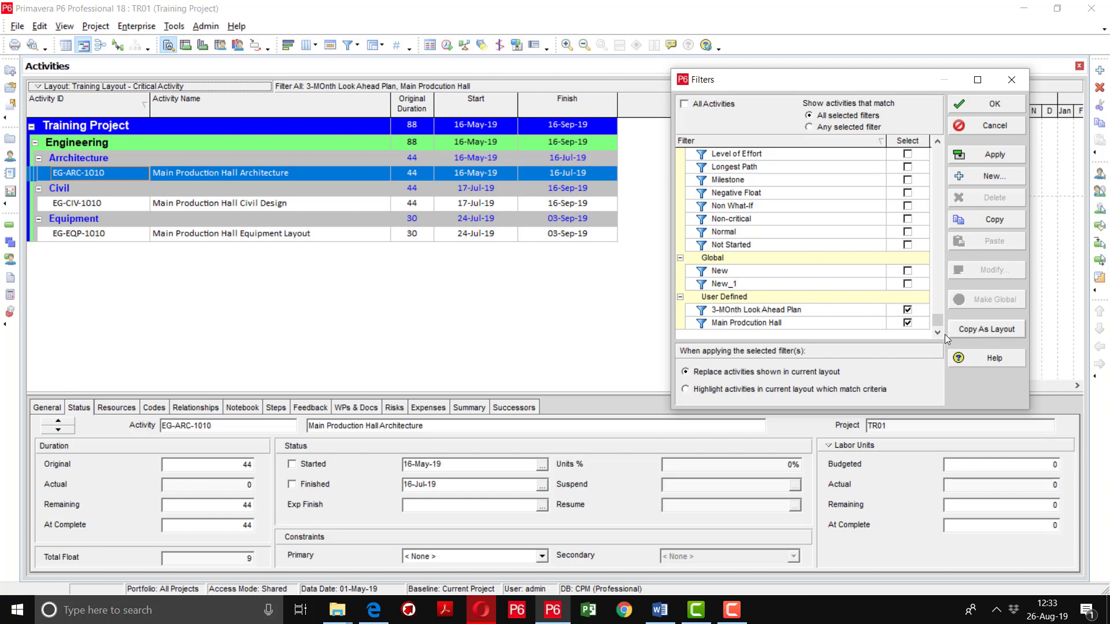
{"action": "left_click", "coordinate": [907, 314]}
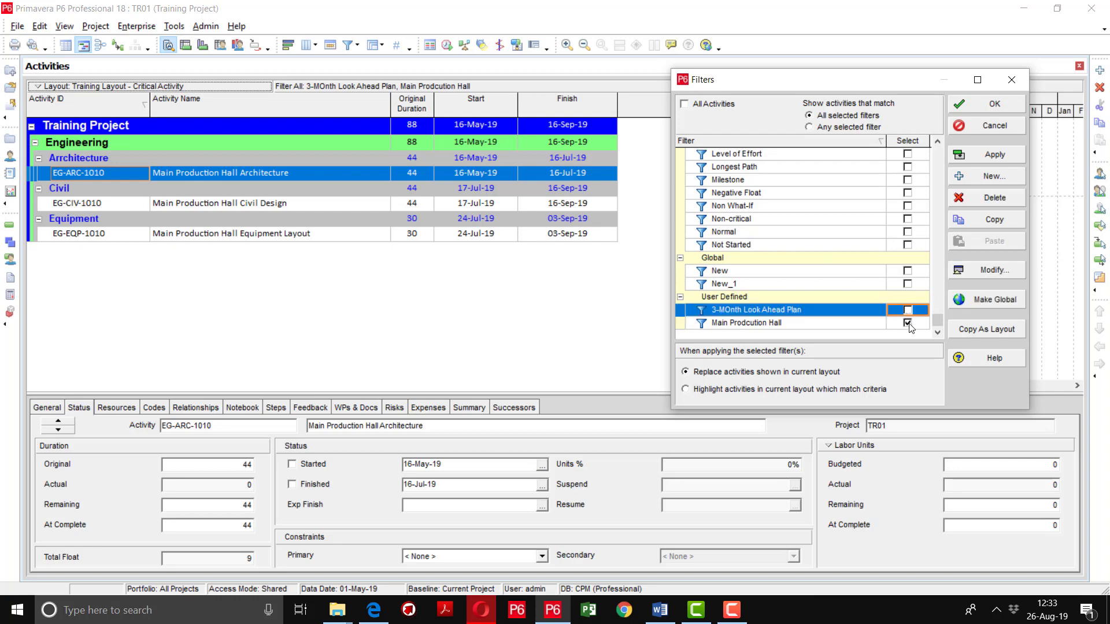
{"action": "left_click", "coordinate": [994, 154]}
{"action": "left_click", "coordinate": [994, 104]}
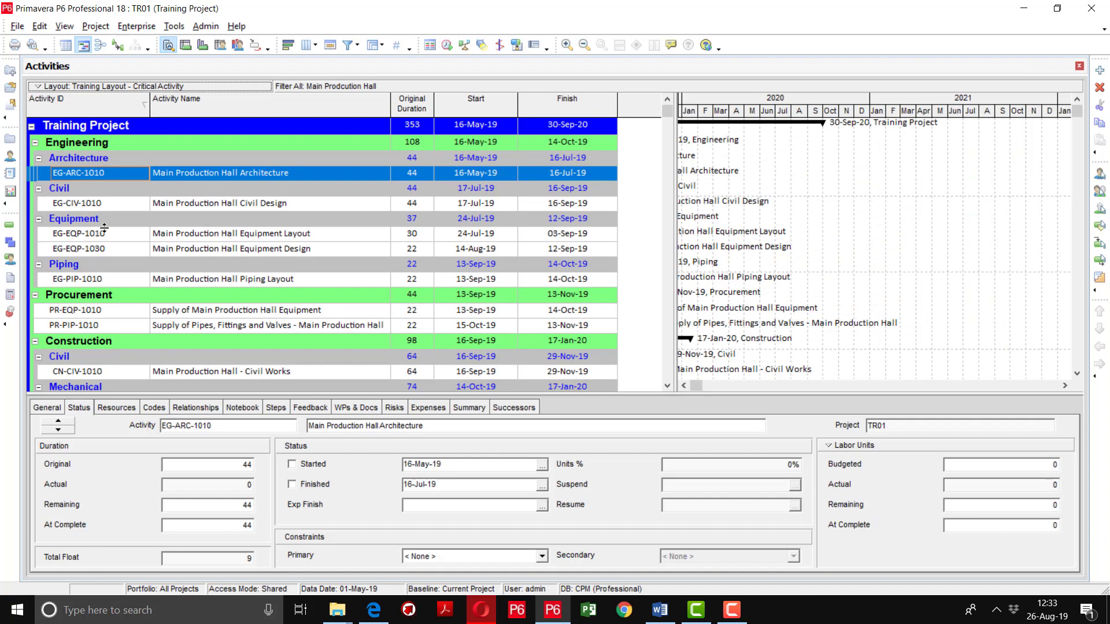
{"action": "left_click_drag", "start_coordinate": [667, 112], "coordinate": [662, 373]}
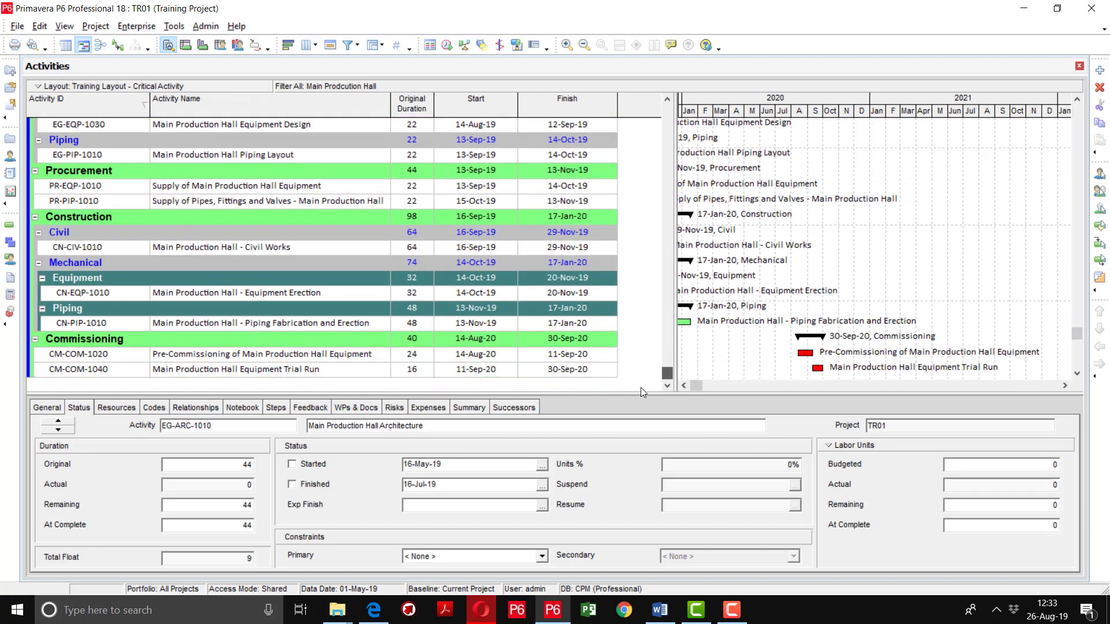
{"action": "left_click", "coordinate": [358, 47]}
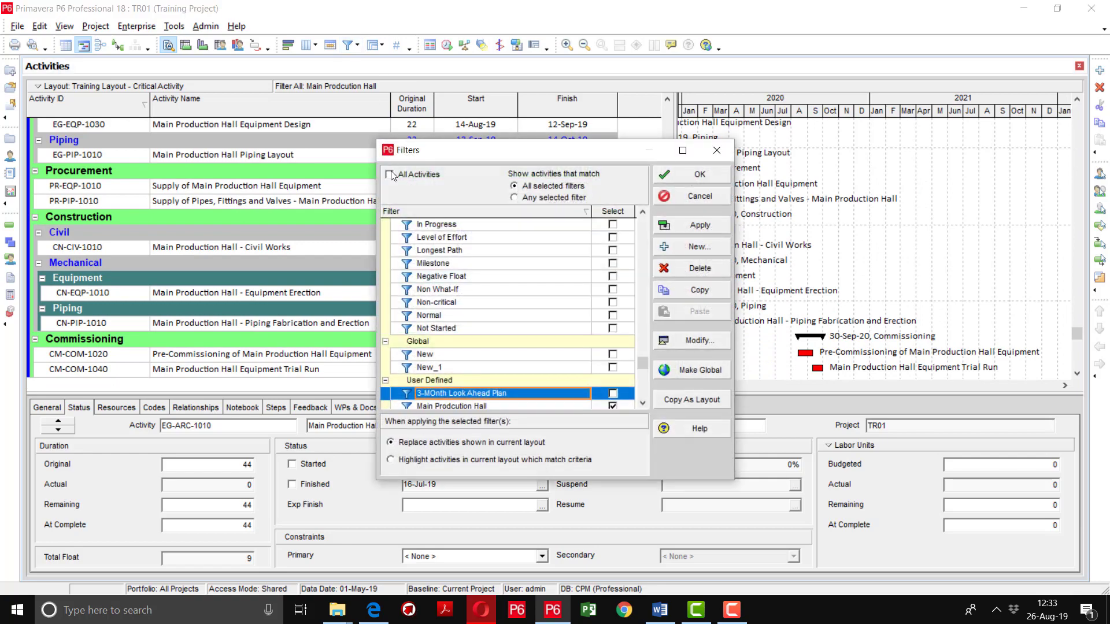
- Switch the filter to All Activities so the full Training Project (01-May-19 to 28-Oct-20) shows
{"action": "left_click", "coordinate": [410, 177]}
{"action": "left_click", "coordinate": [680, 224]}
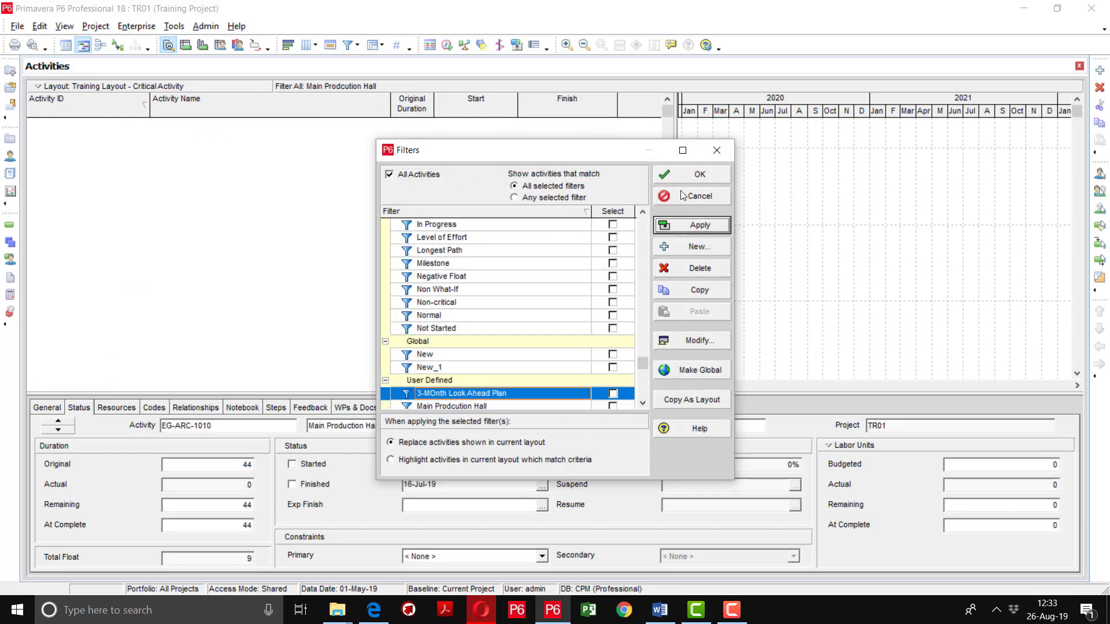
{"action": "left_click", "coordinate": [684, 176]}
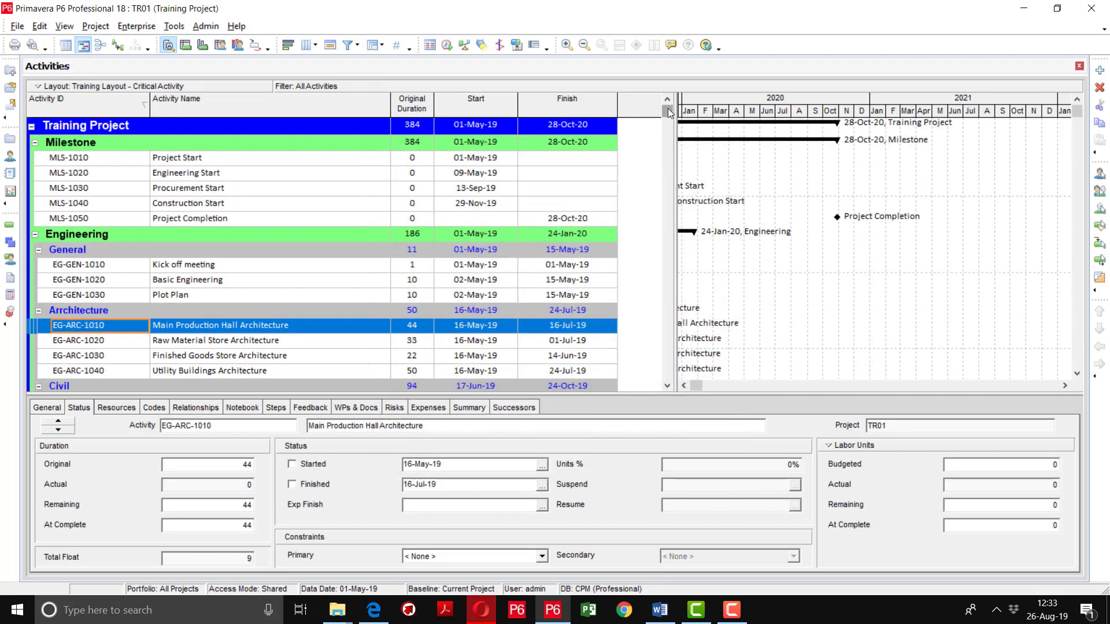